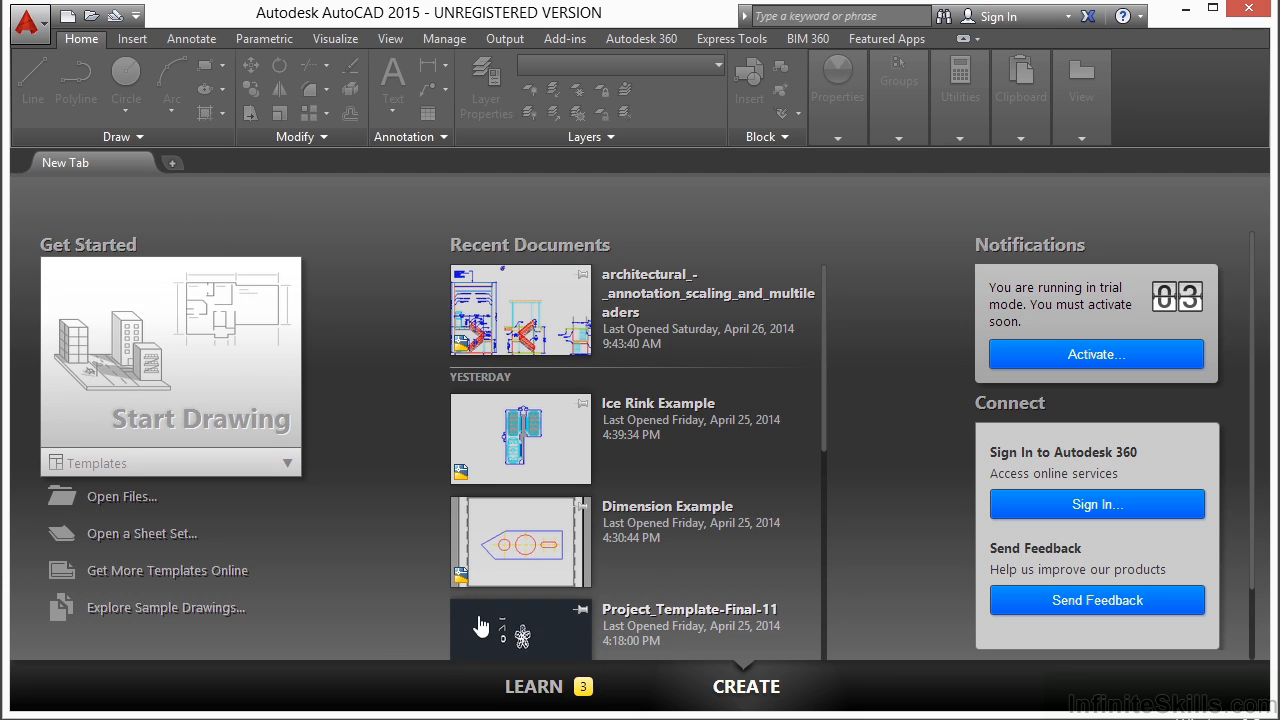
- Open the drawing architectural_-_annotation_scaling_and_multileaders.dwg, add a new layout to it and switch to that layout
click(121, 497)
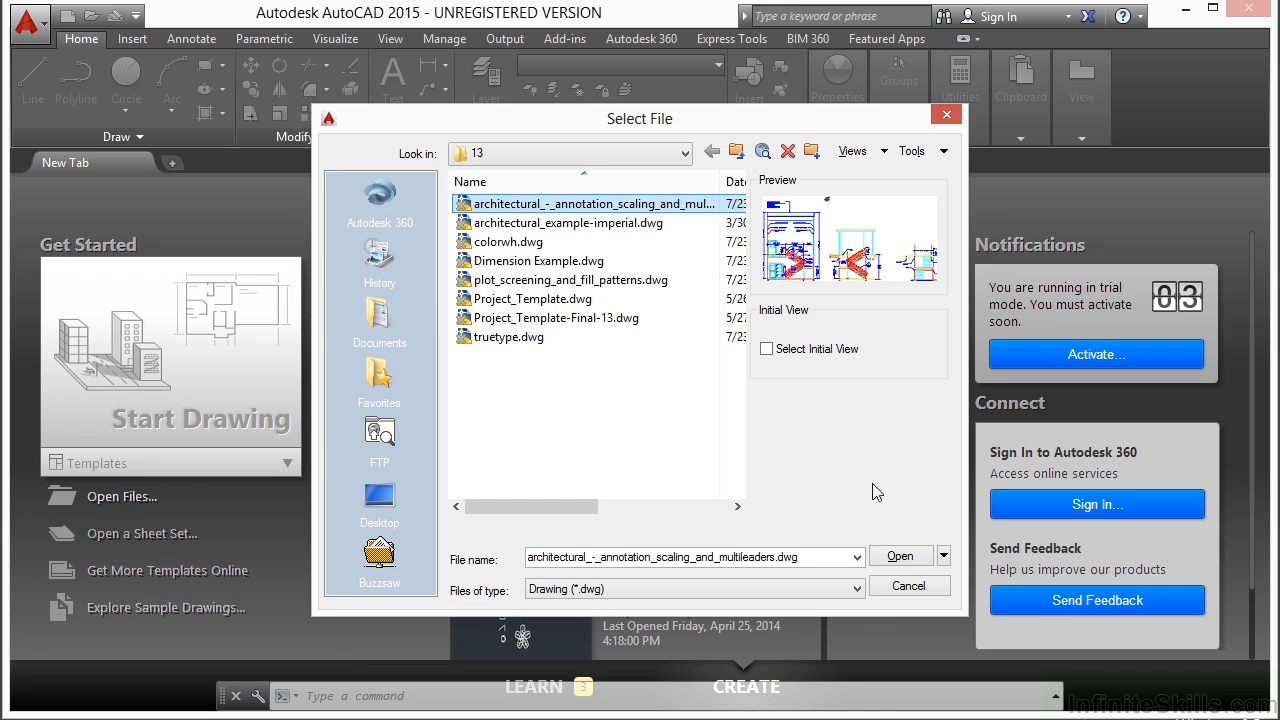
click(901, 556)
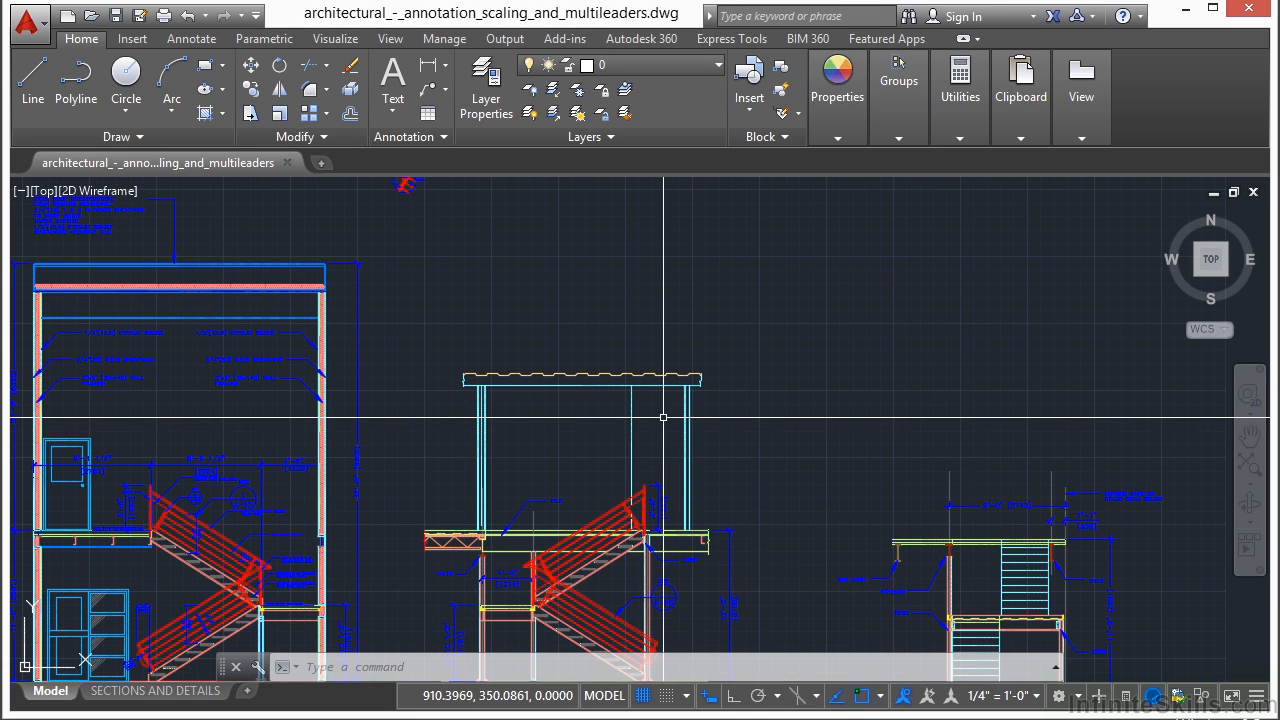
right_click(171, 692)
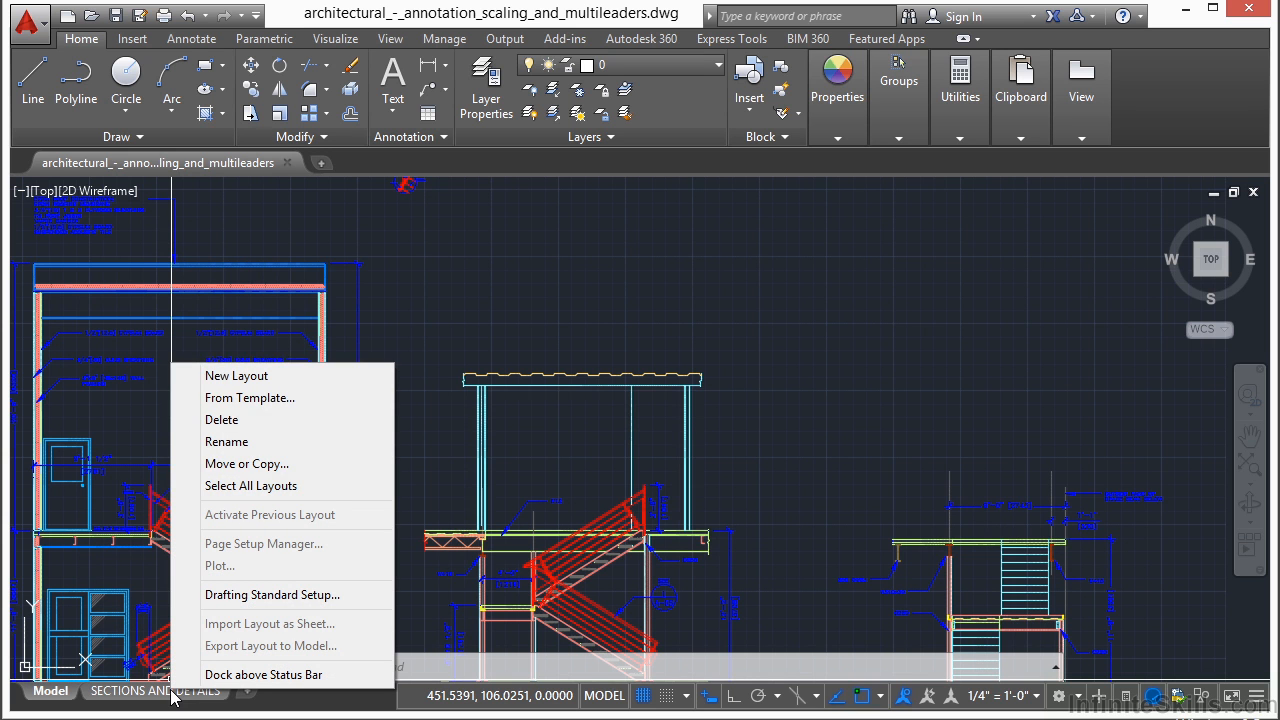
click(240, 376)
click(259, 697)
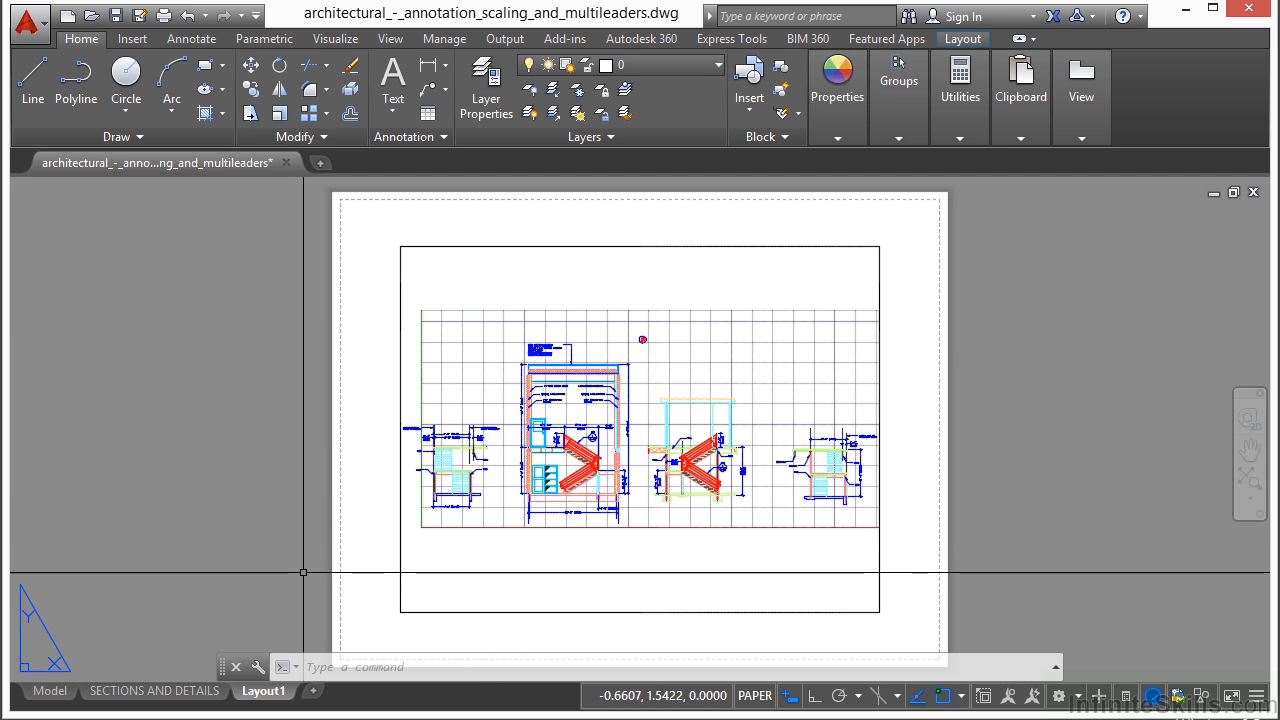
- Open the Page Setup Manager for Layout1 and apply the SECTIONS AND DETAILS page setup to it
right_click(271, 698)
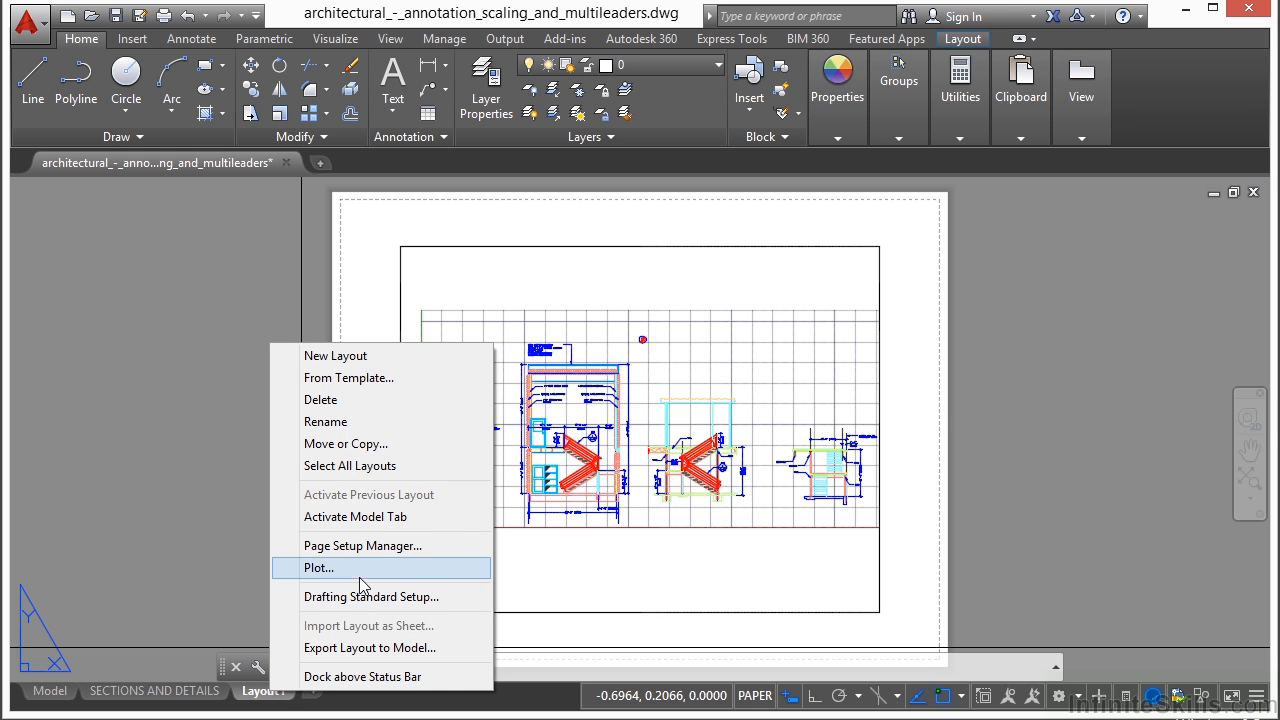
click(369, 546)
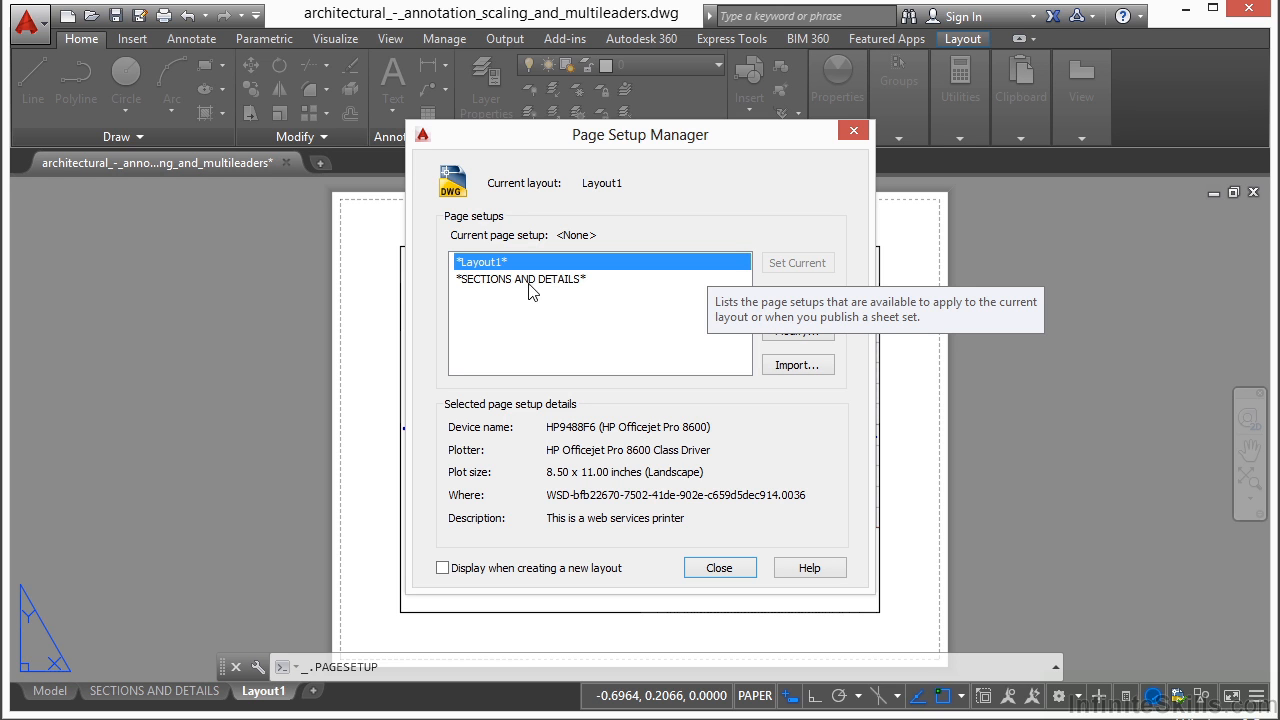
click(487, 279)
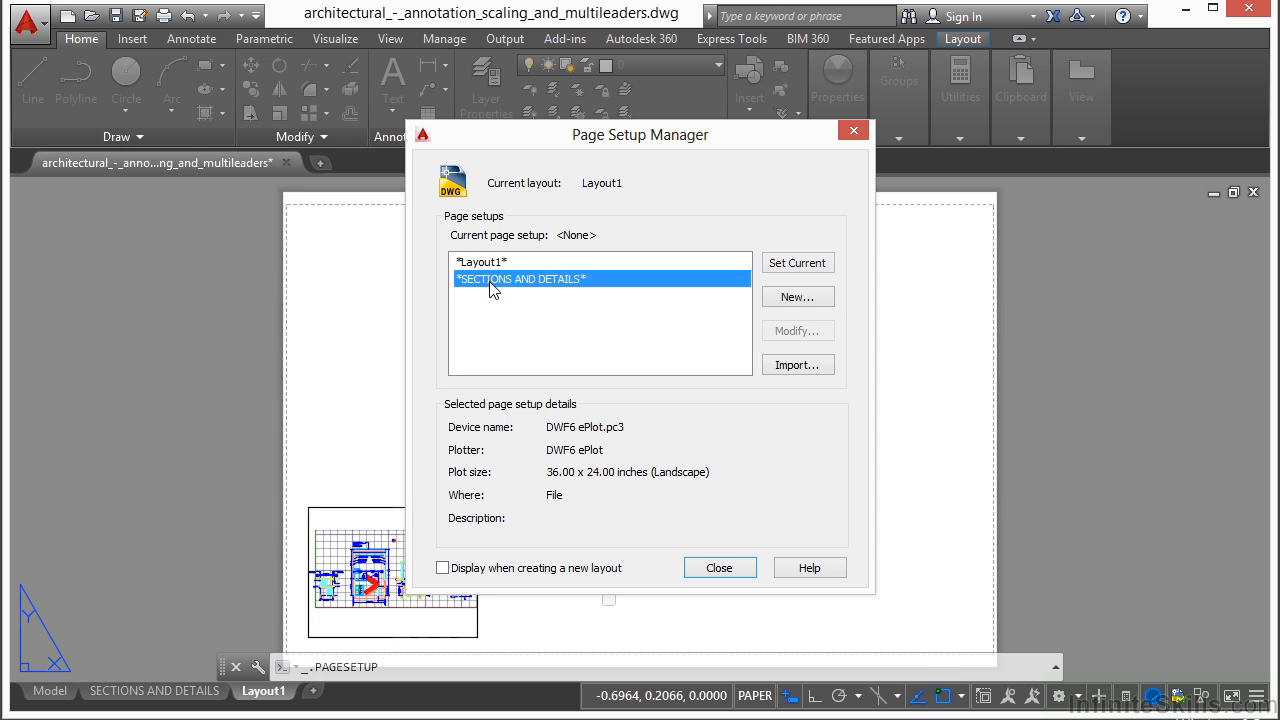
click(491, 264)
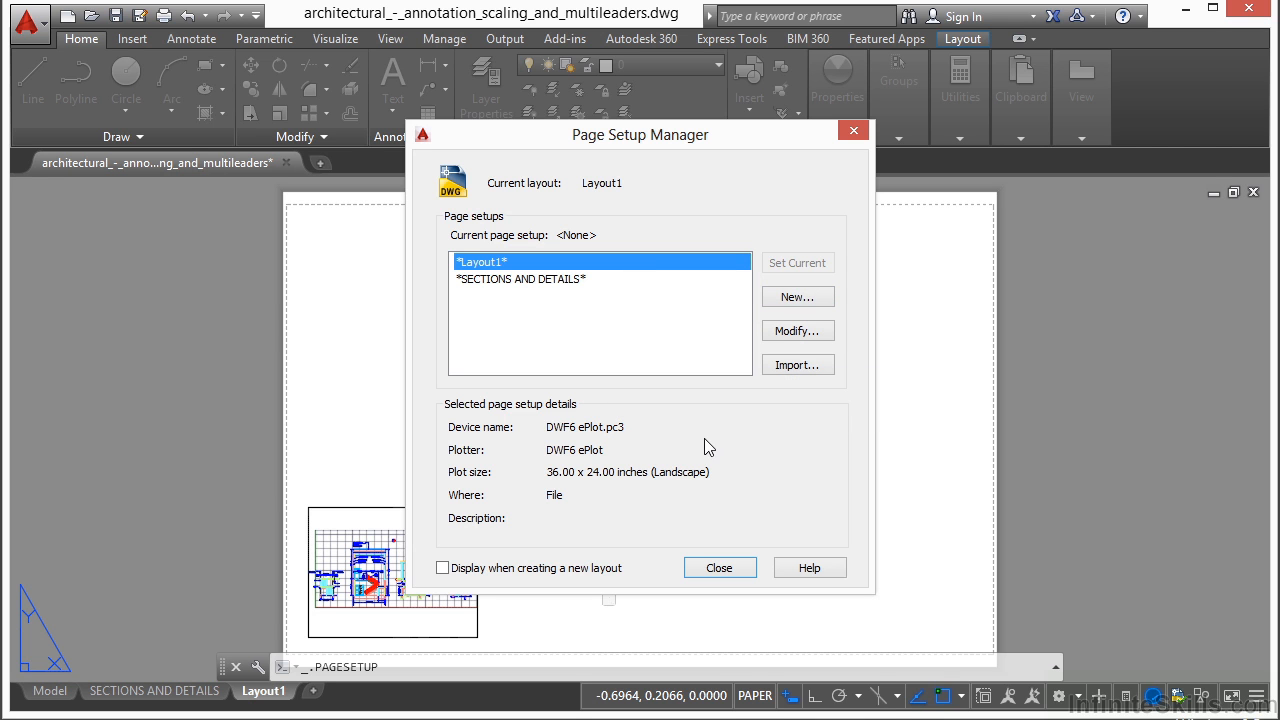
- Create a new page setup named Page Setup Example, starting from the *Layout1* setup
click(797, 298)
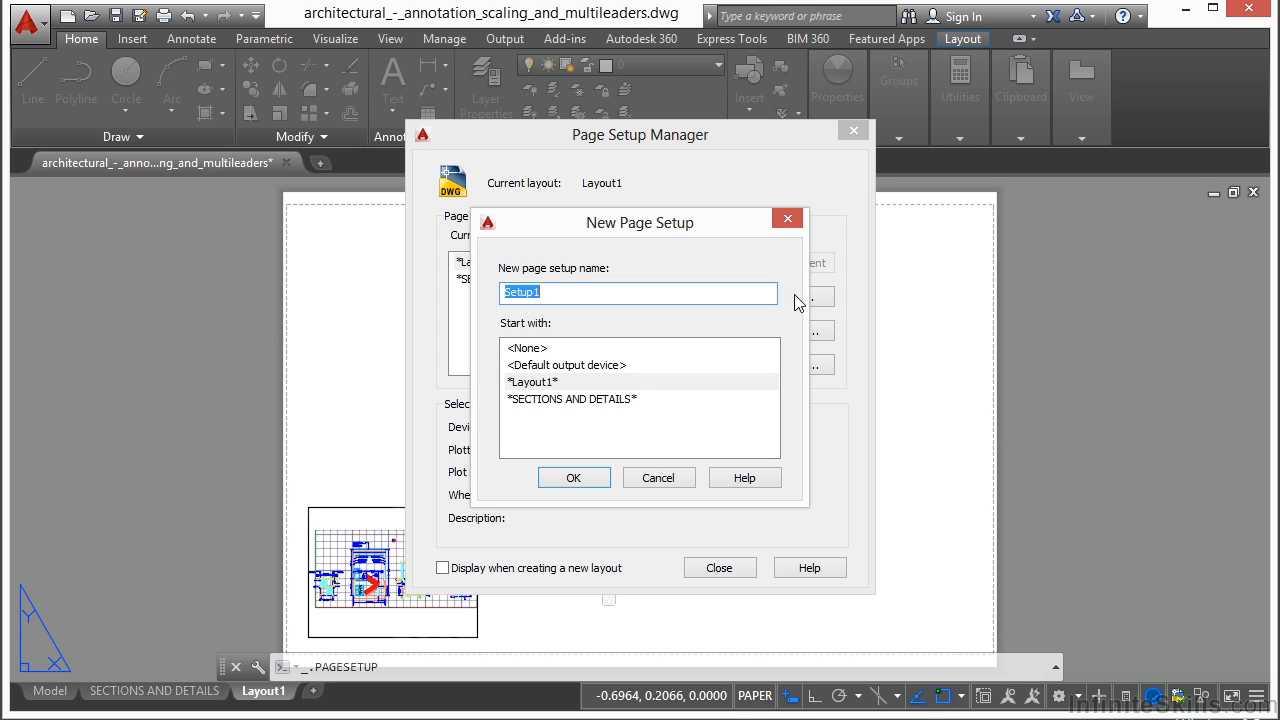
text(Page S)
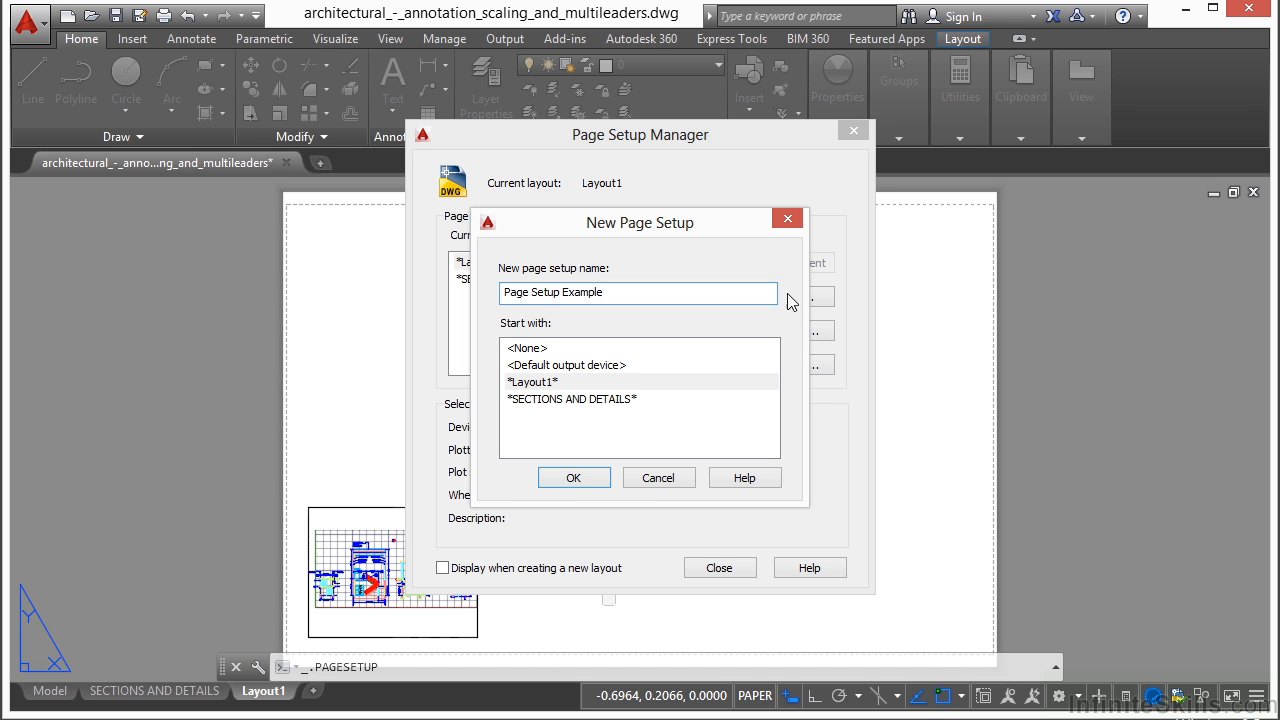
click(577, 484)
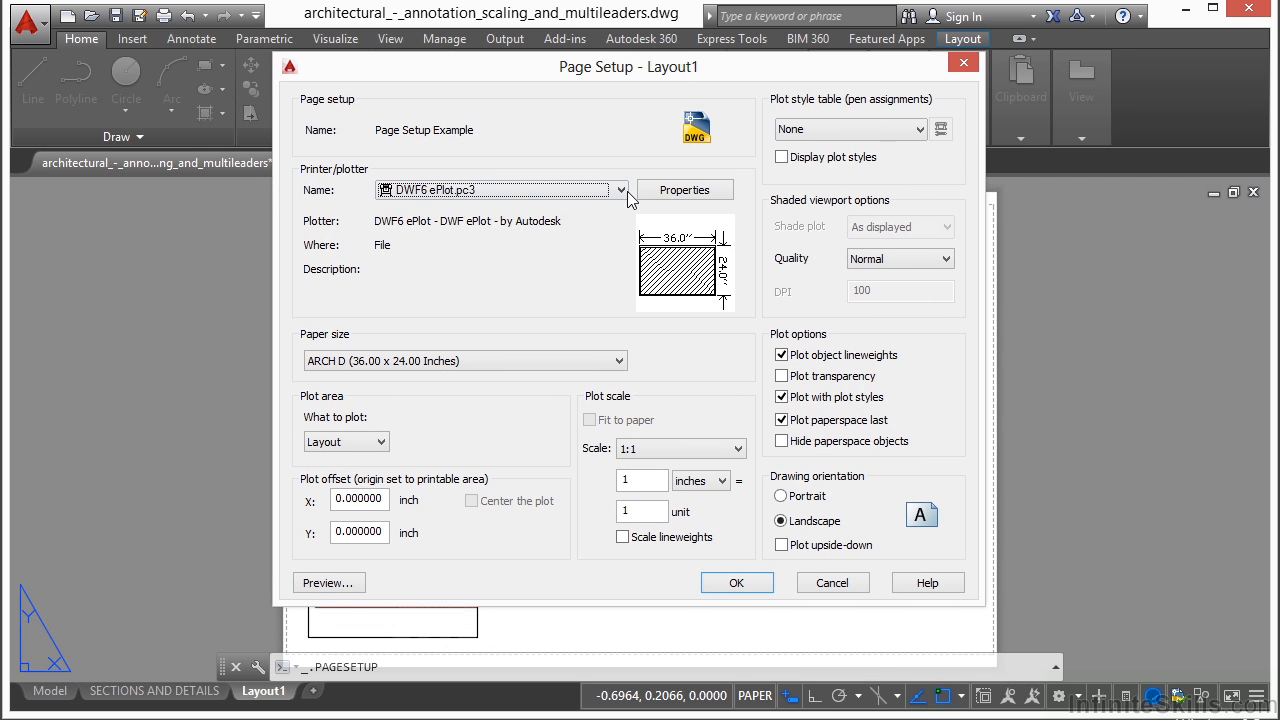
- Set the page setup's plotter to HP9488F6 (HP Officejet Pro 8600) and its paper size to Letter
click(627, 191)
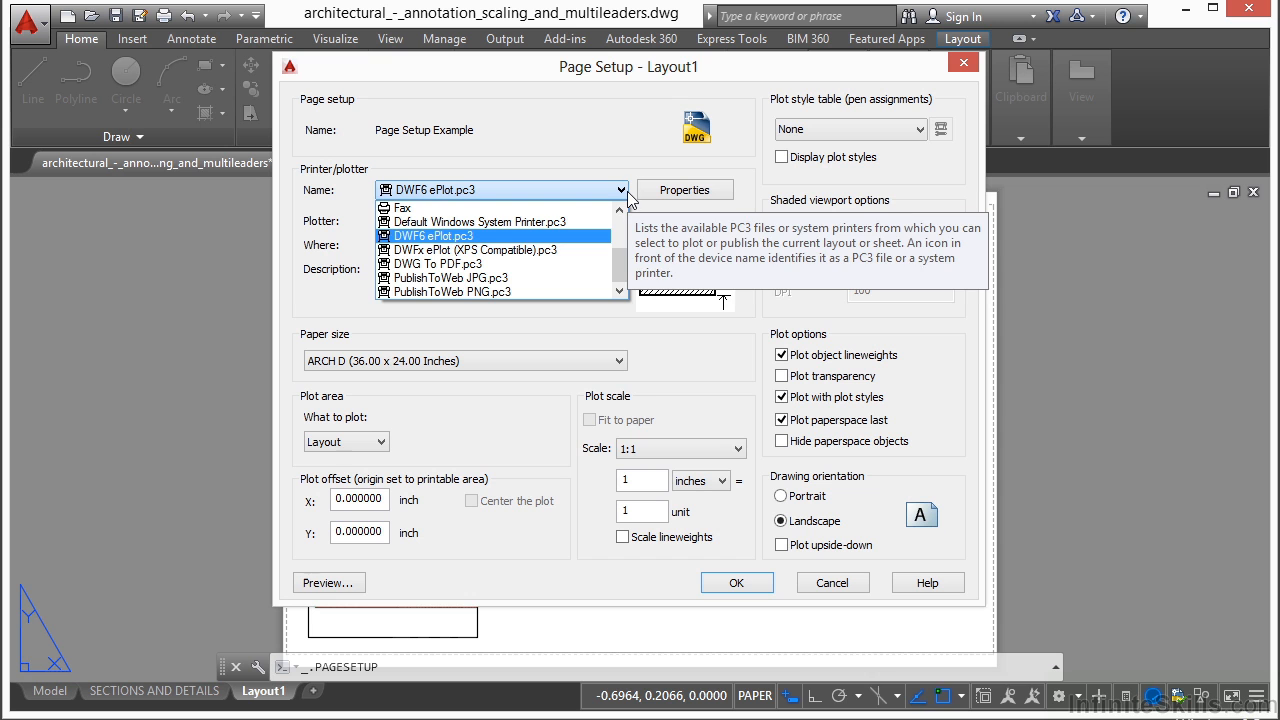
drag(617, 284, 625, 245)
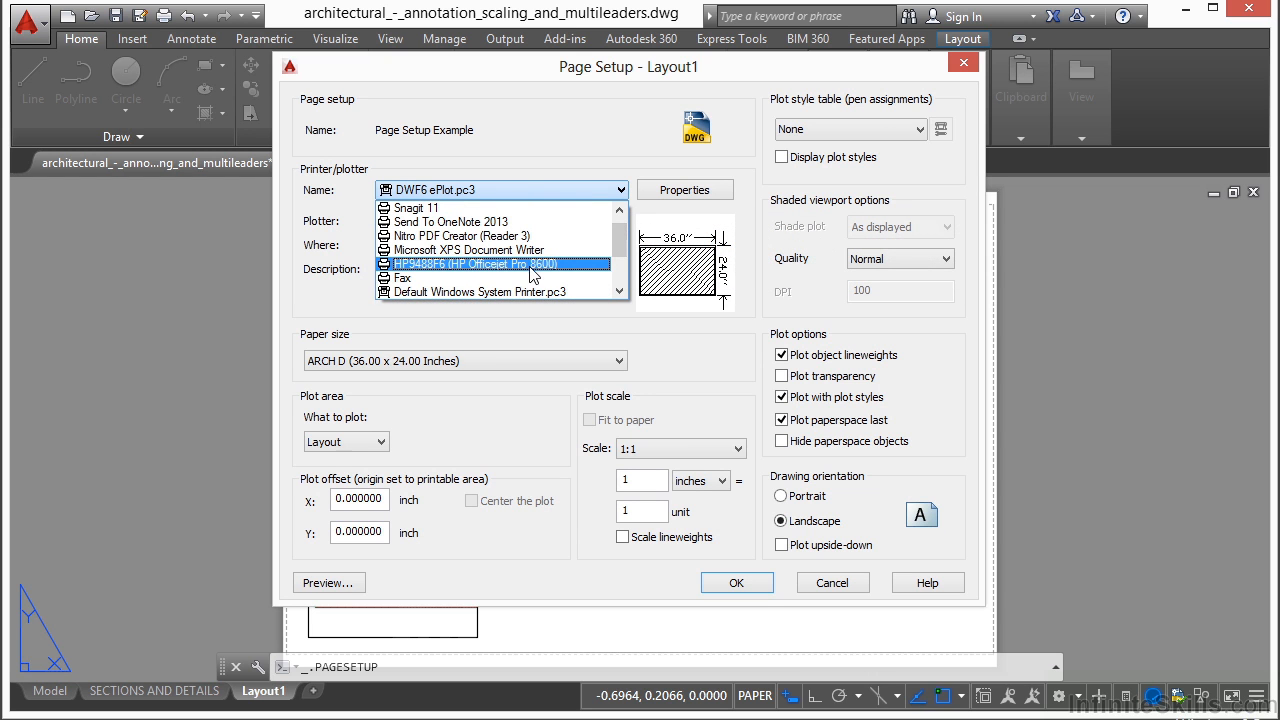
click(490, 264)
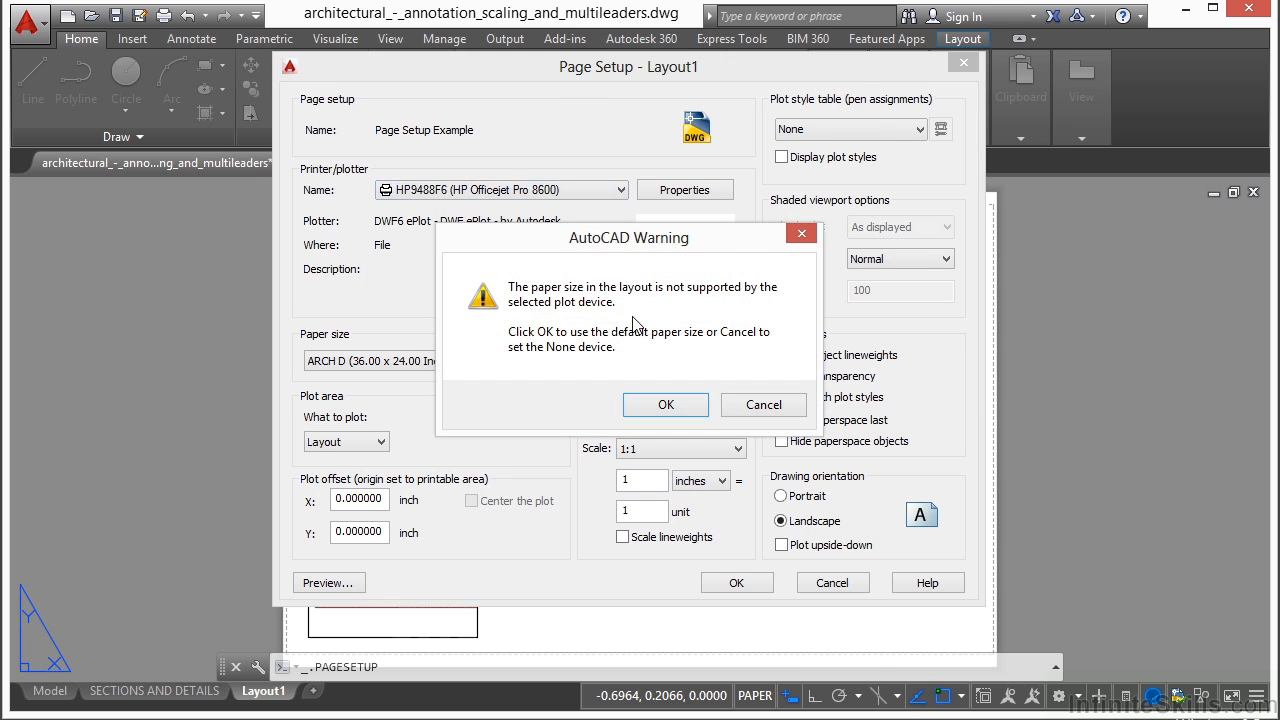
click(663, 405)
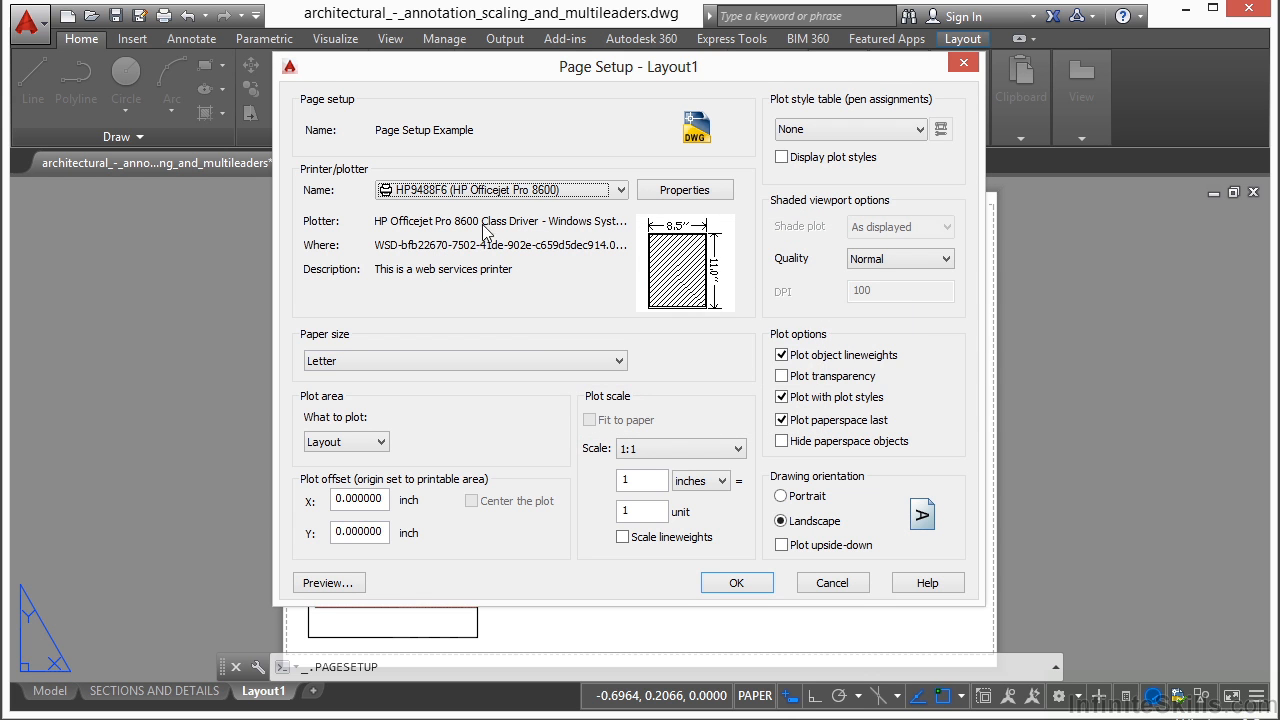
click(619, 362)
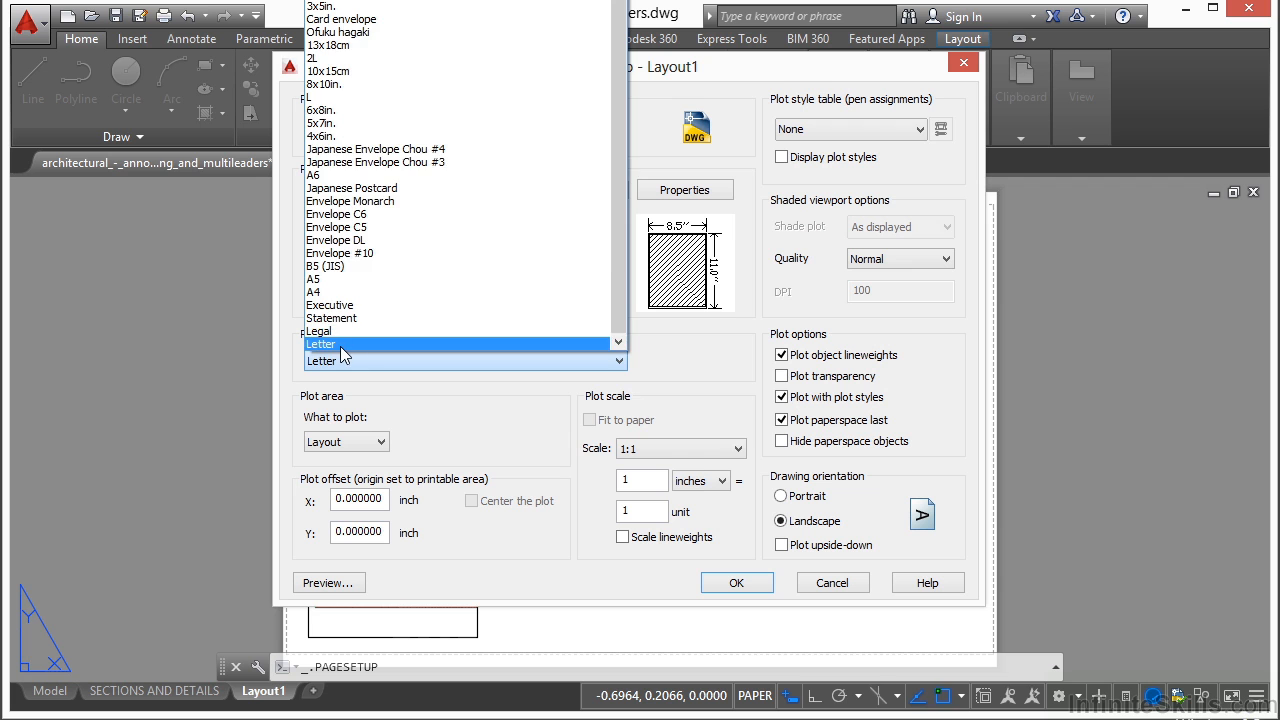
click(395, 344)
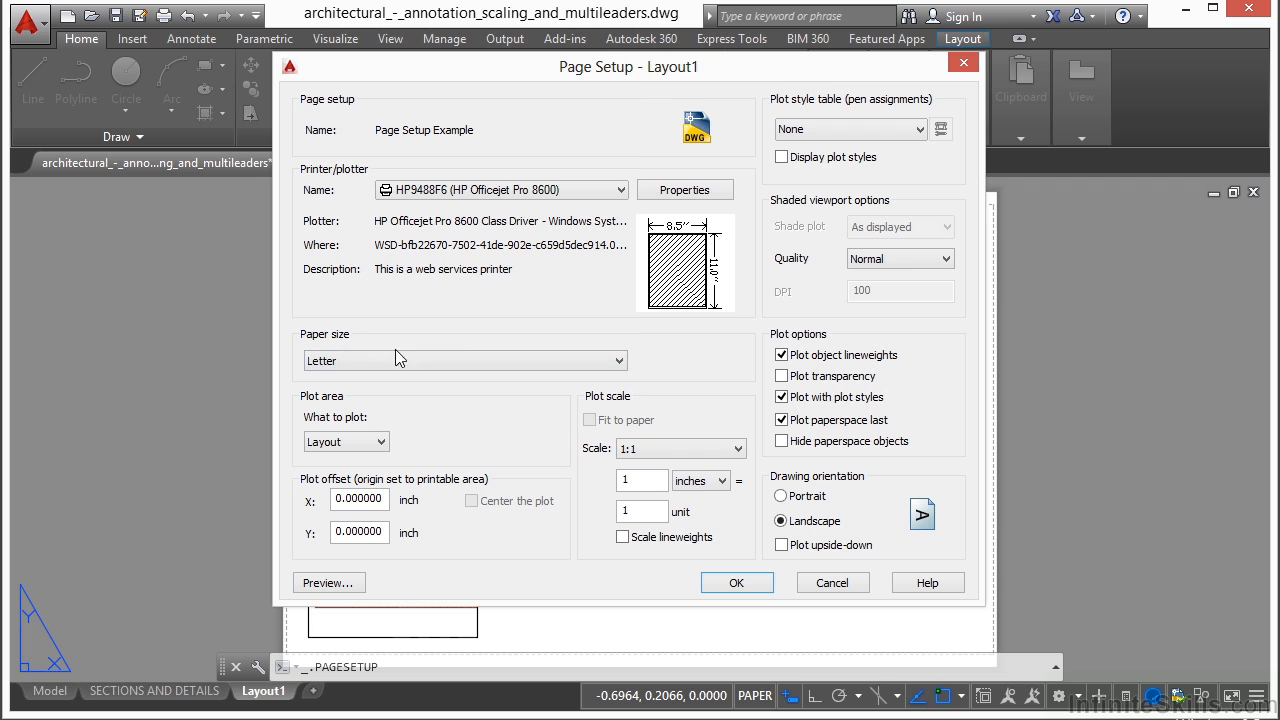
- Set the plot area to Extents, center the plot, and scale it to fit the paper
click(383, 442)
click(364, 471)
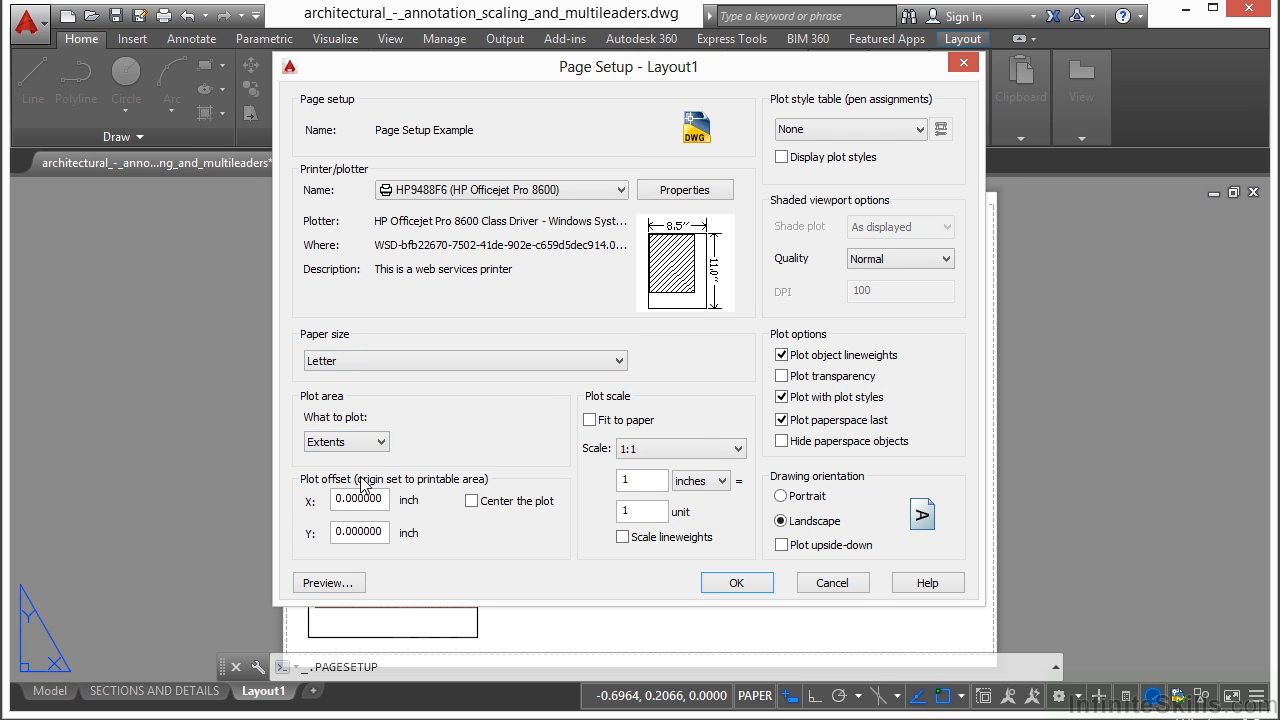
click(471, 501)
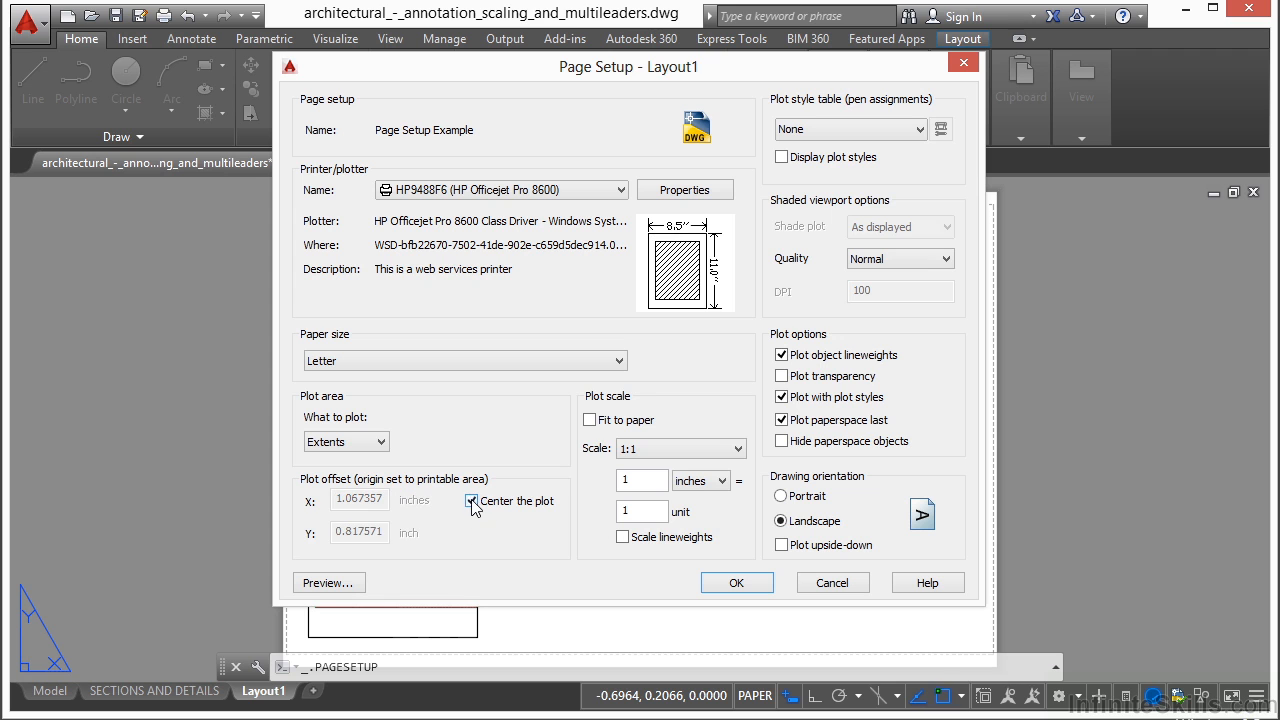
click(590, 420)
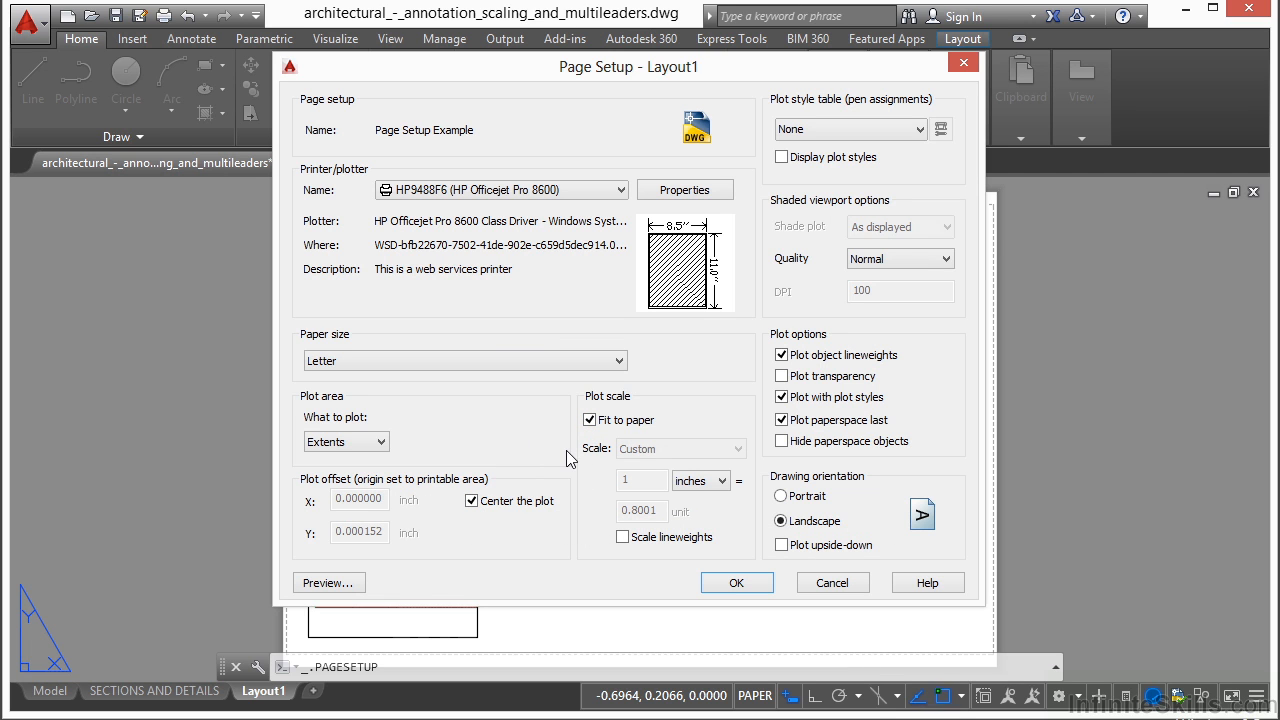
- Preview the plot, inspect the stair section and overall sheet up close, and exit the preview
click(328, 583)
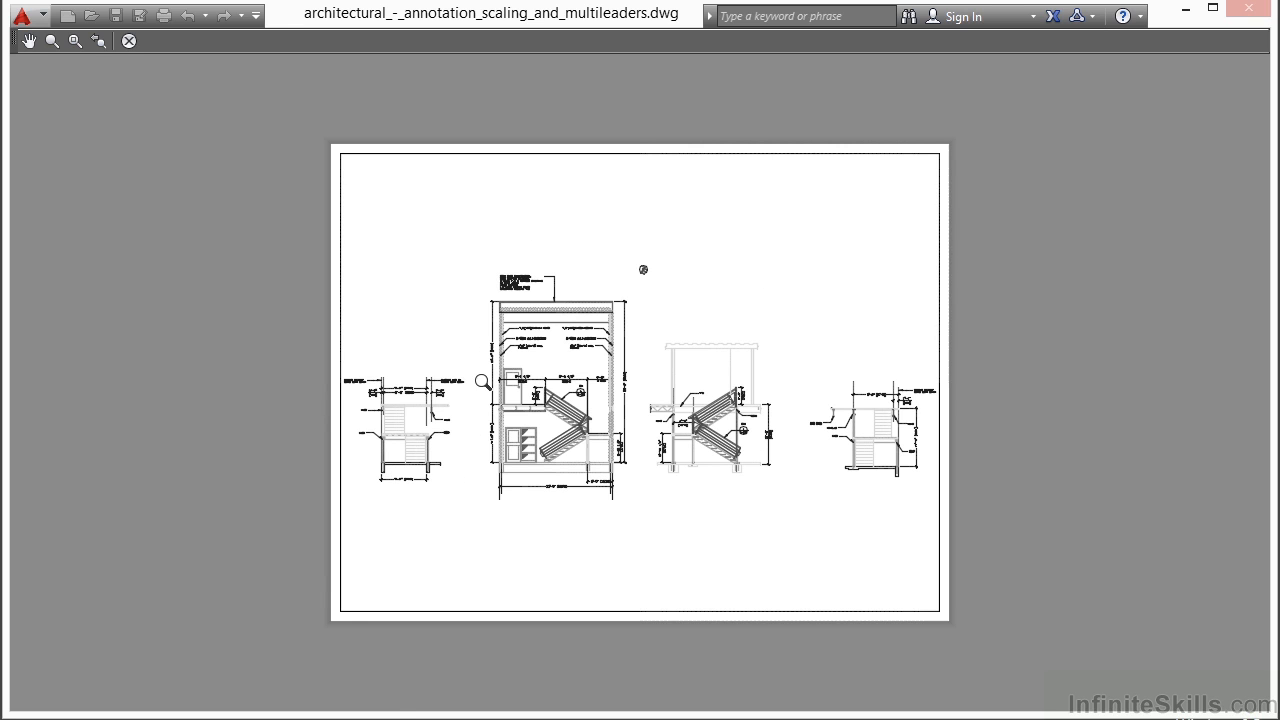
scroll(461, 390, up, 5)
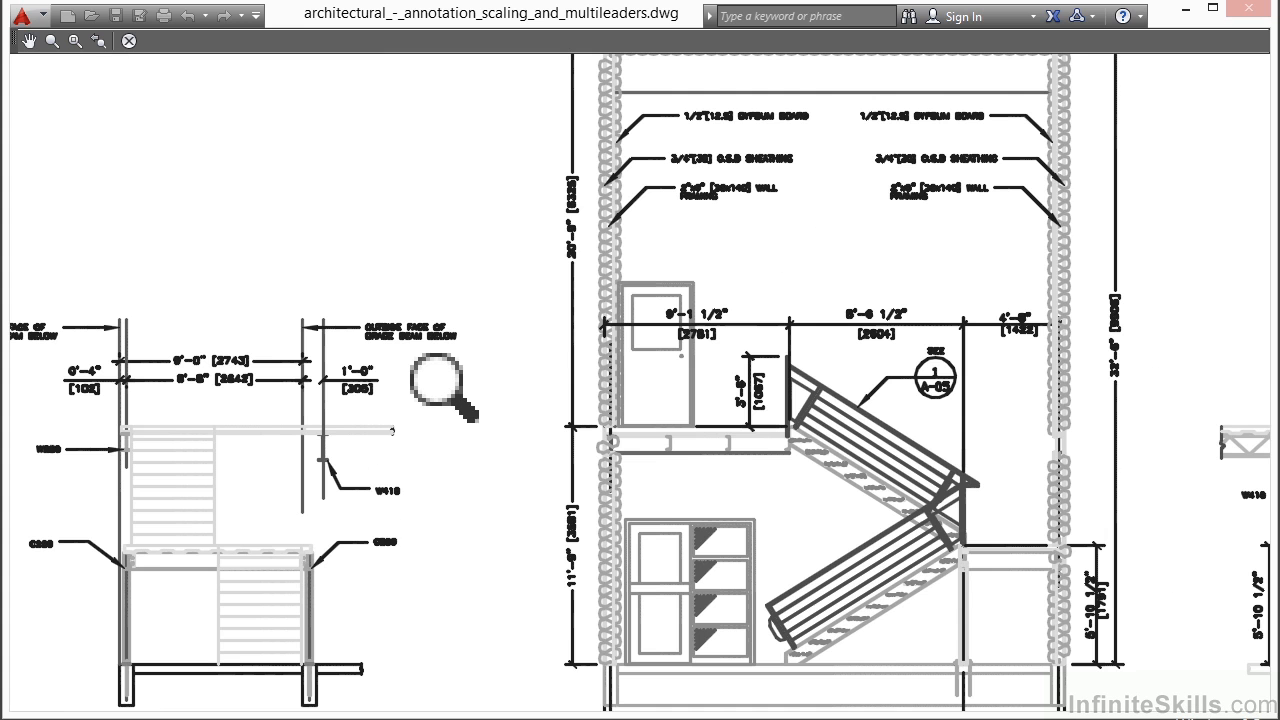
scroll(445, 388, down, 6)
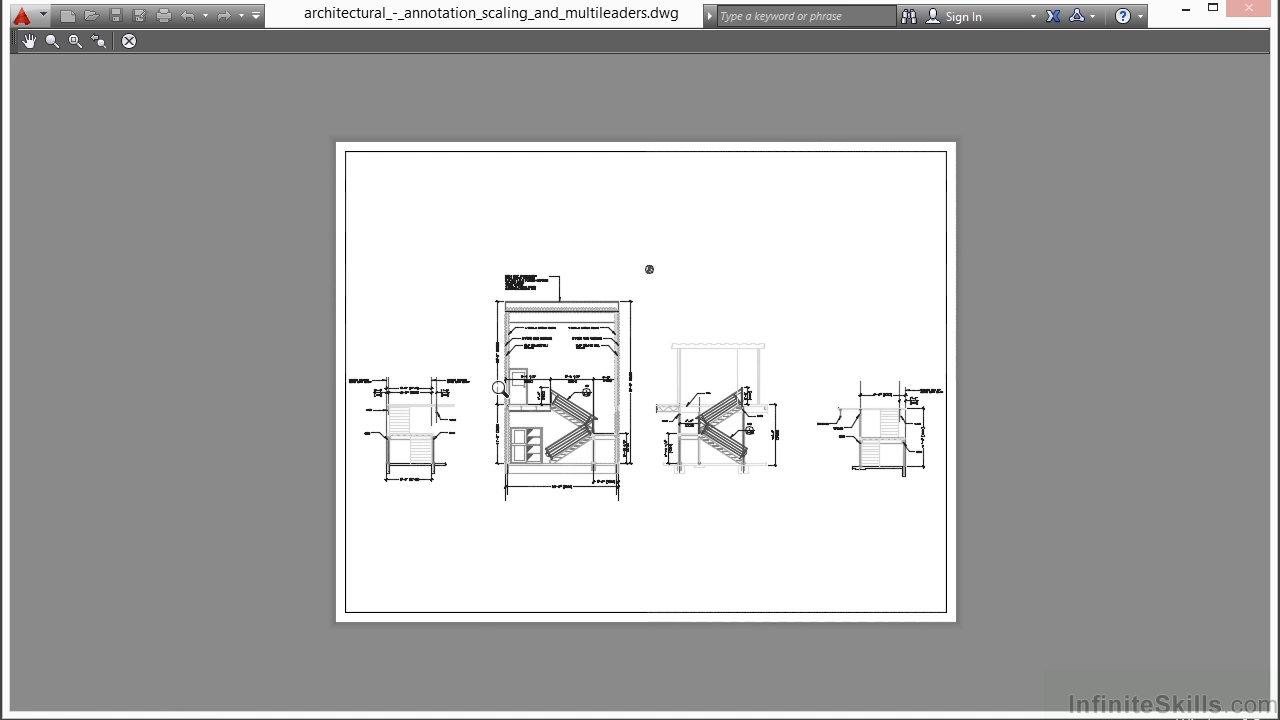
middle_drag(606, 386, 578, 382)
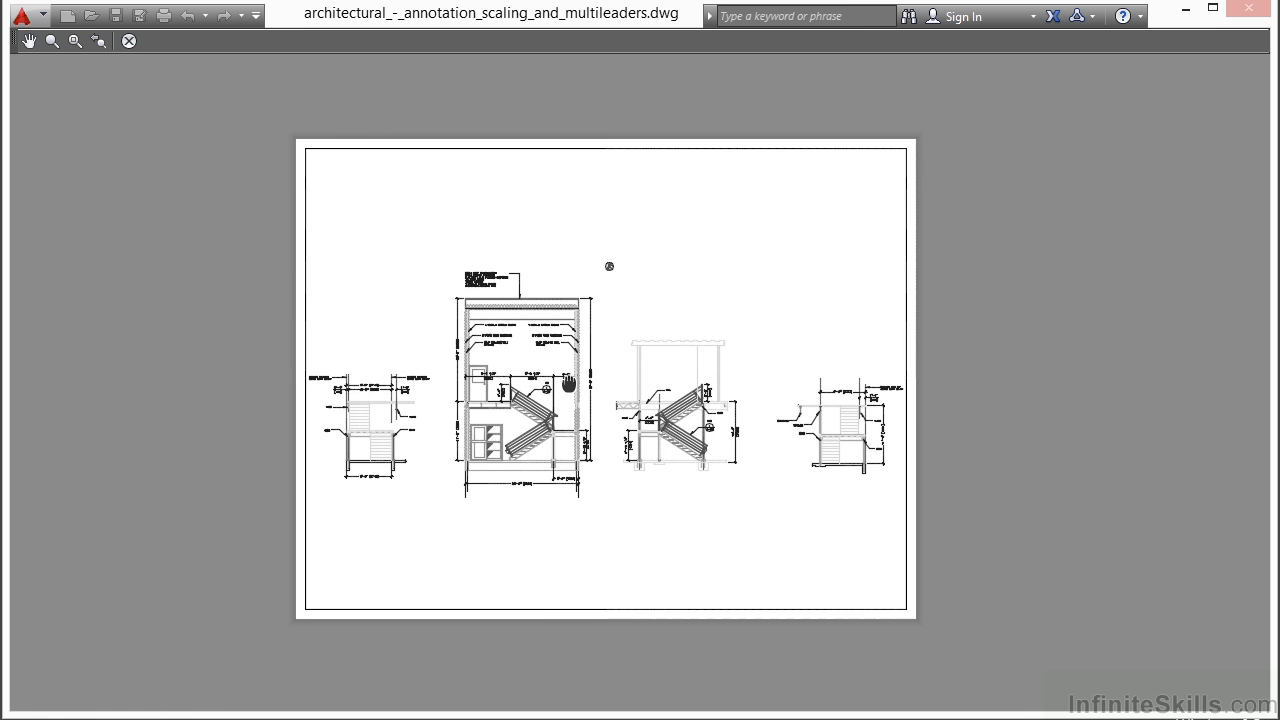
right_click(578, 382)
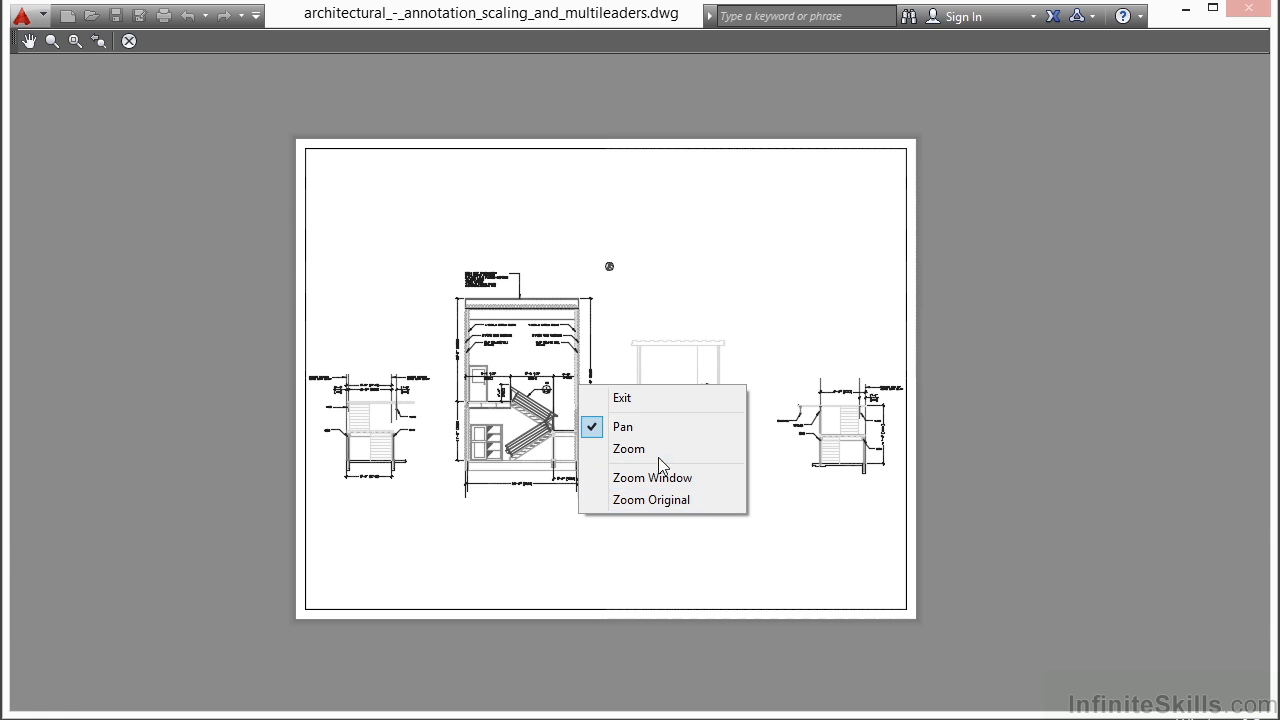
click(630, 400)
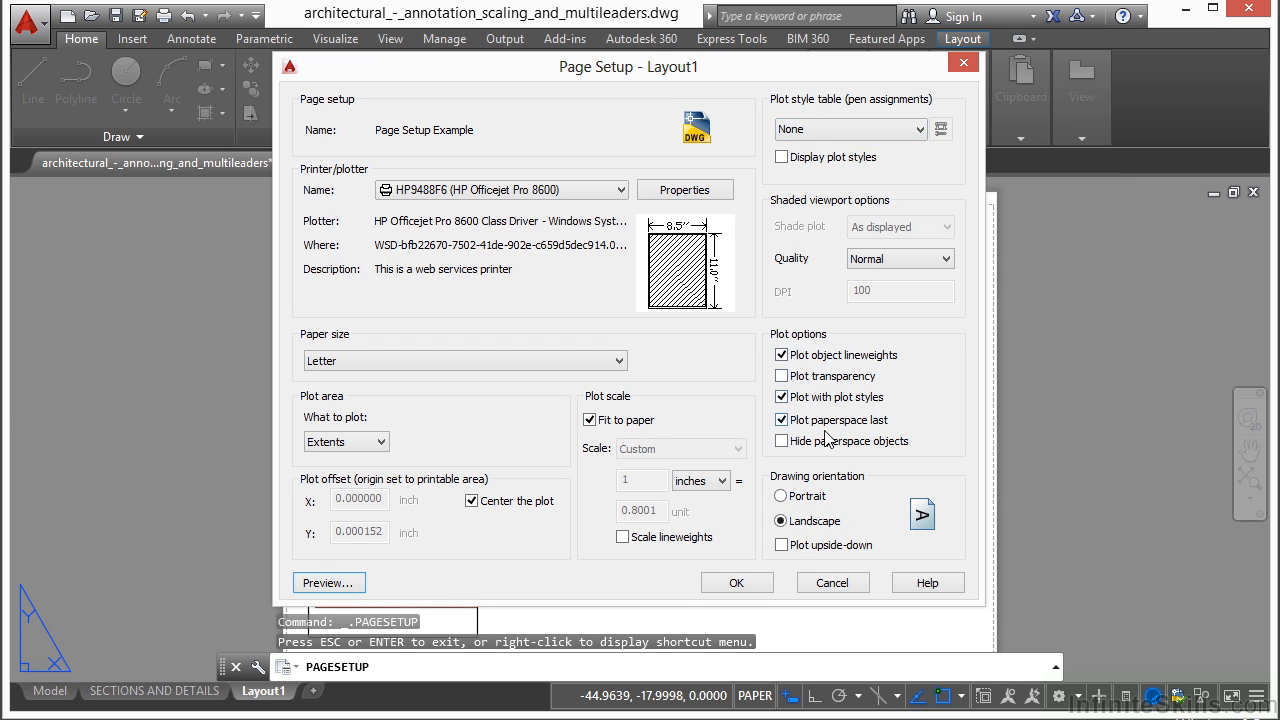
- Save the Page Setup Example settings and make that page setup current for Layout1
click(737, 584)
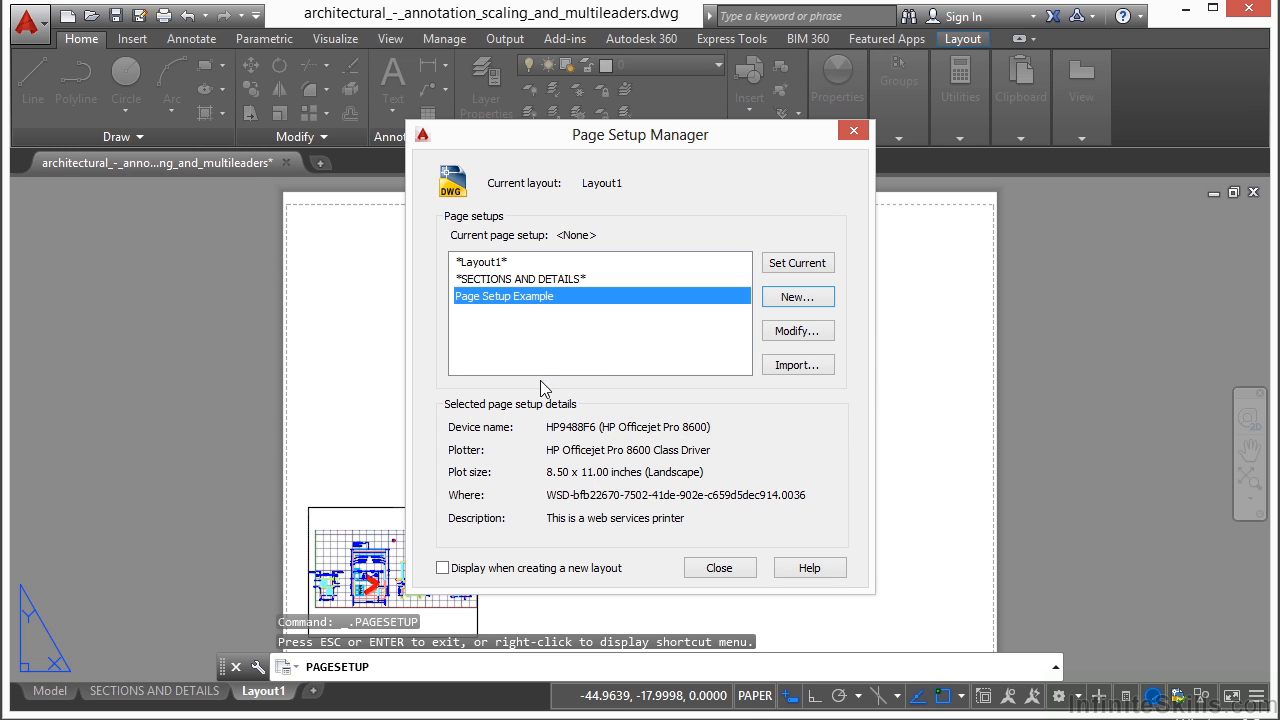
click(530, 297)
key(Return)
click(811, 269)
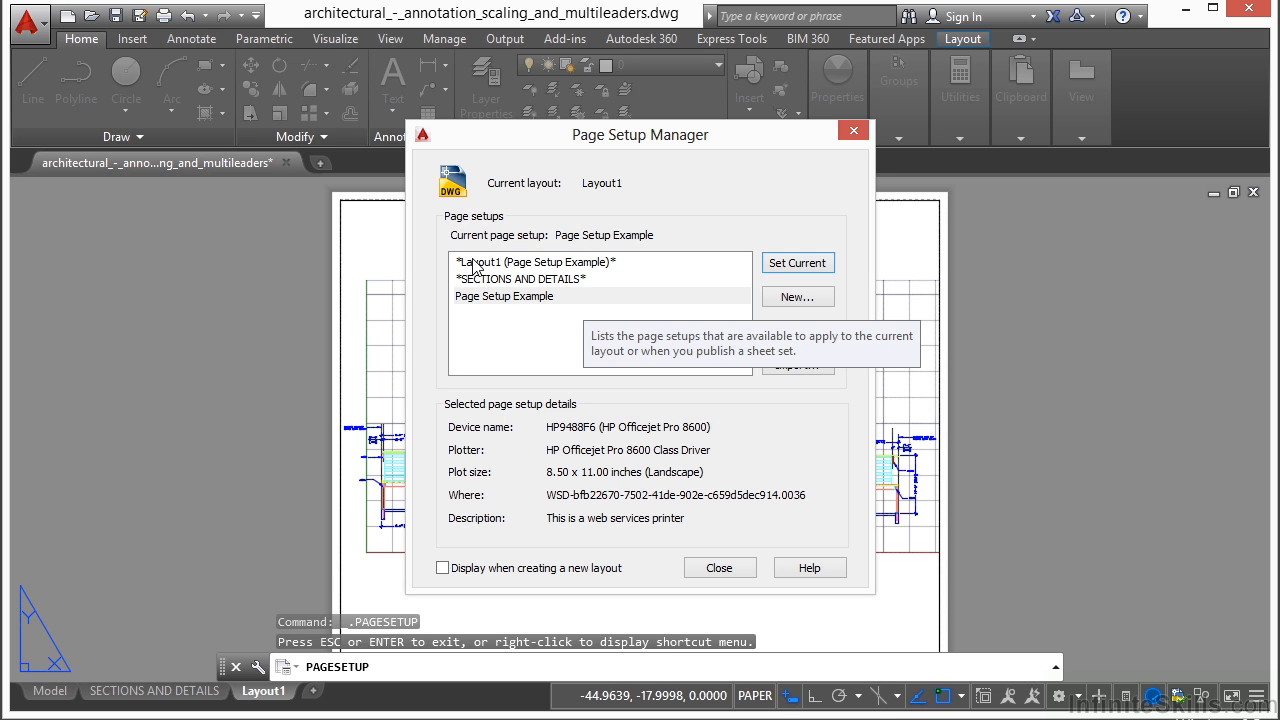
click(505, 280)
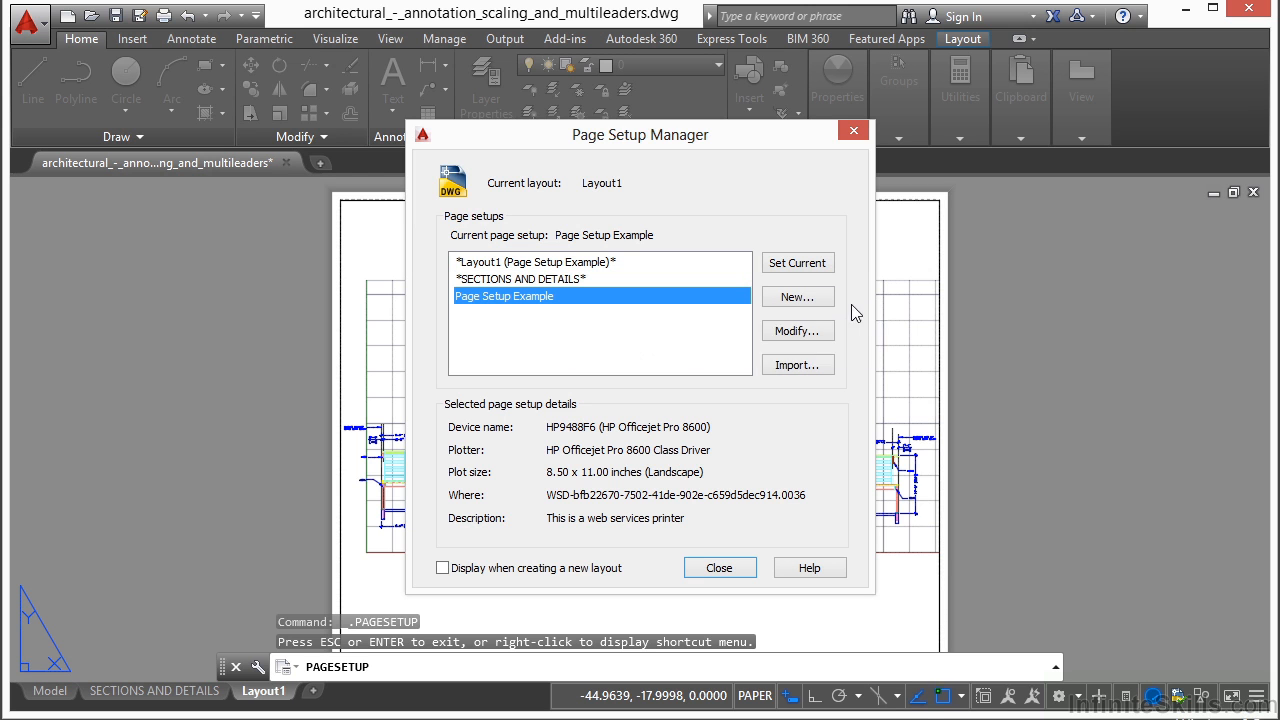
click(815, 300)
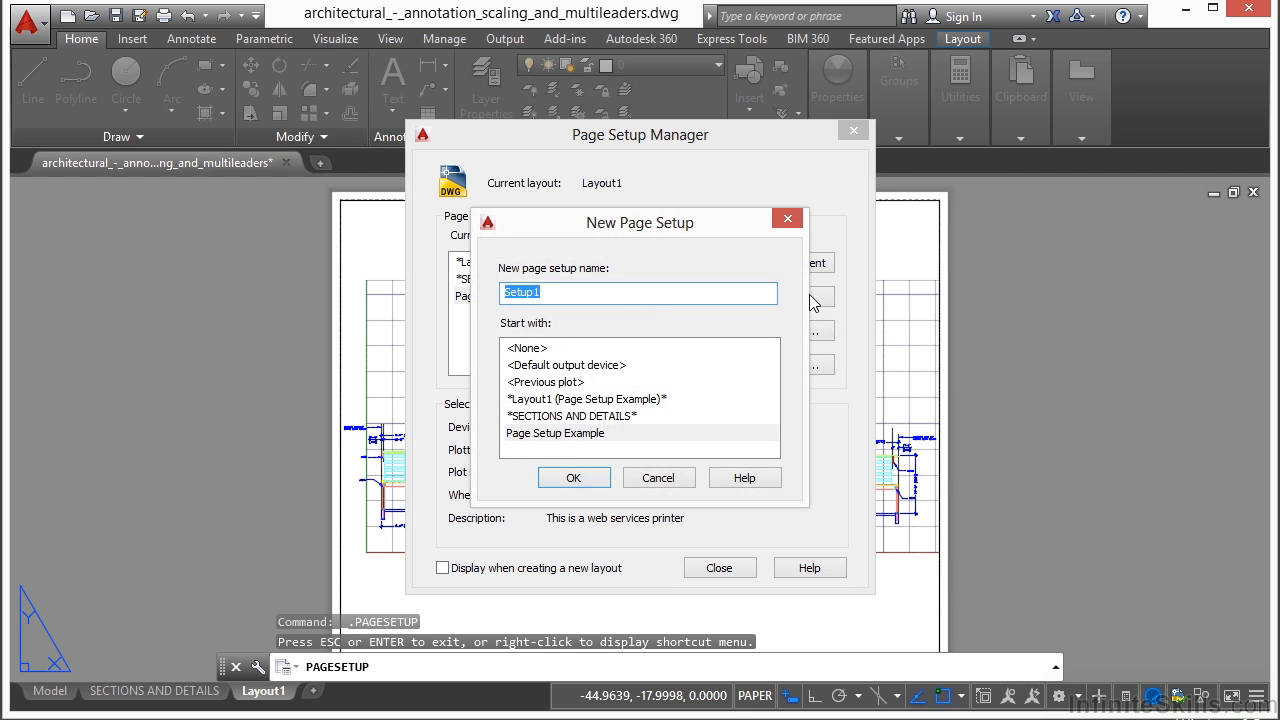
click(660, 478)
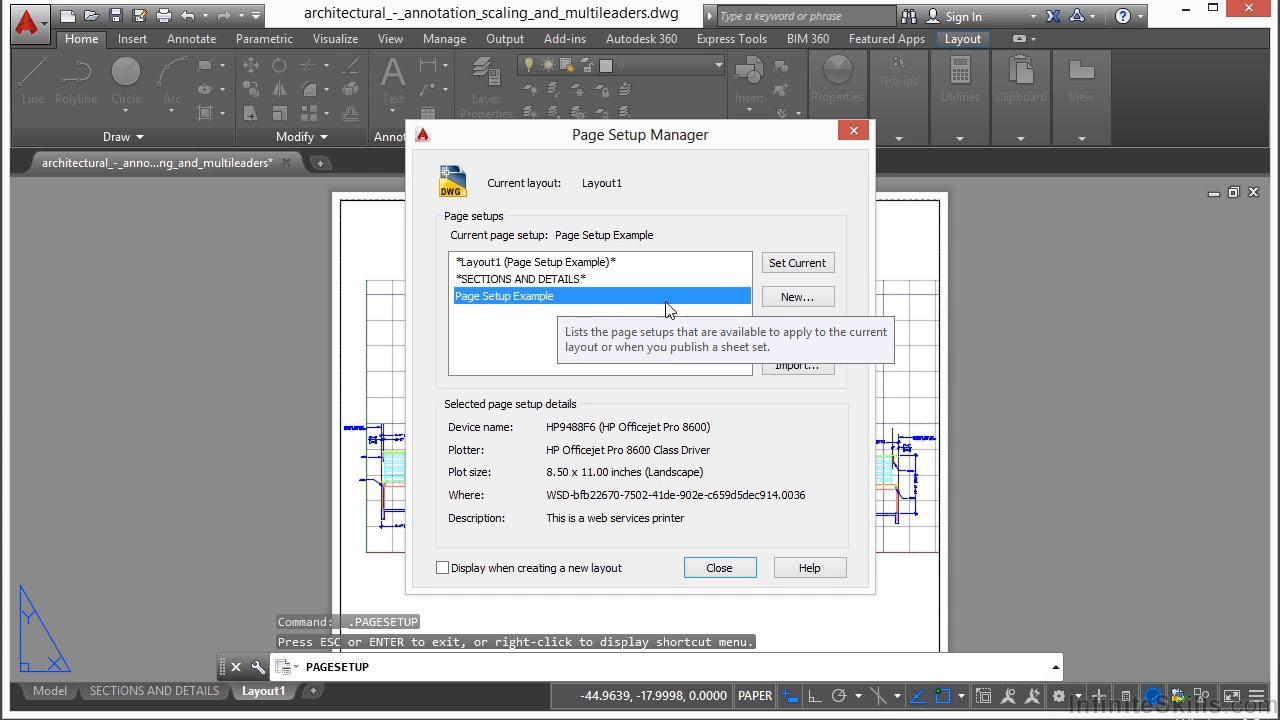
- Create a new page setup named PDF 24x36, starting from Page Setup Example
click(779, 305)
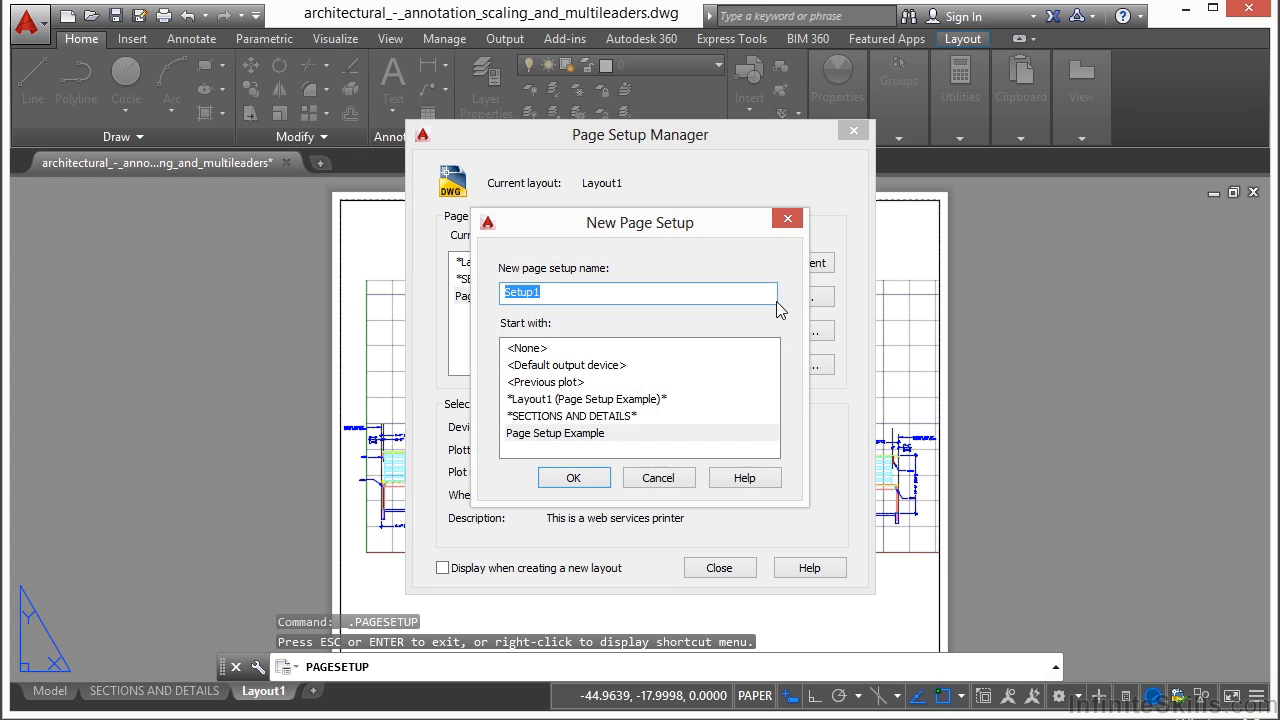
text(PDF 24x36)
click(579, 480)
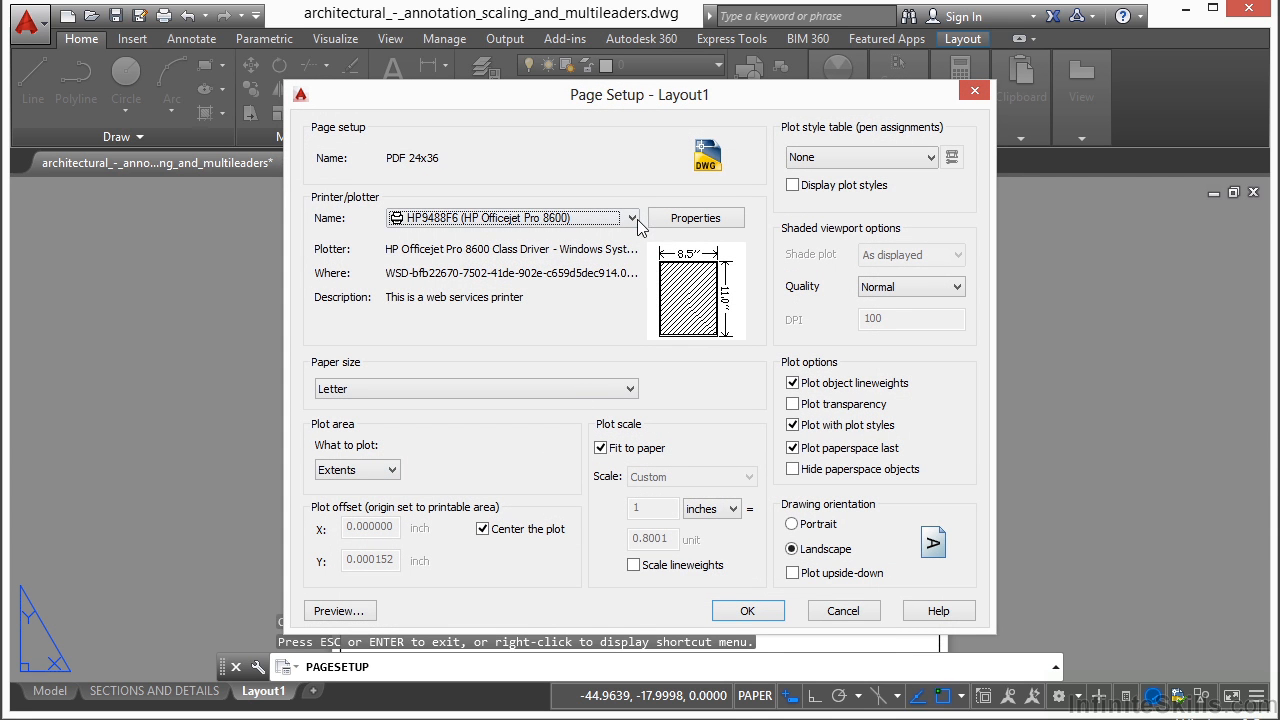
- Set the PDF 24x36 page setup's plotter to DWG To PDF.pc3
click(632, 218)
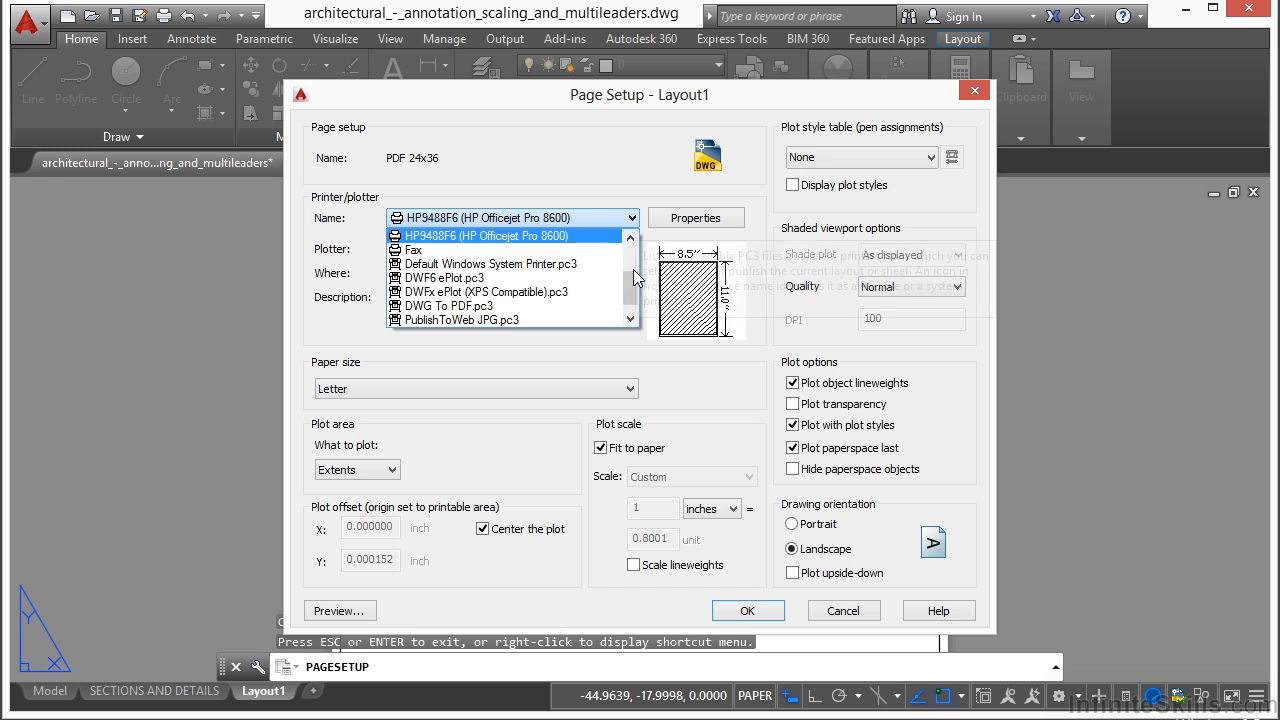
drag(633, 290, 641, 263)
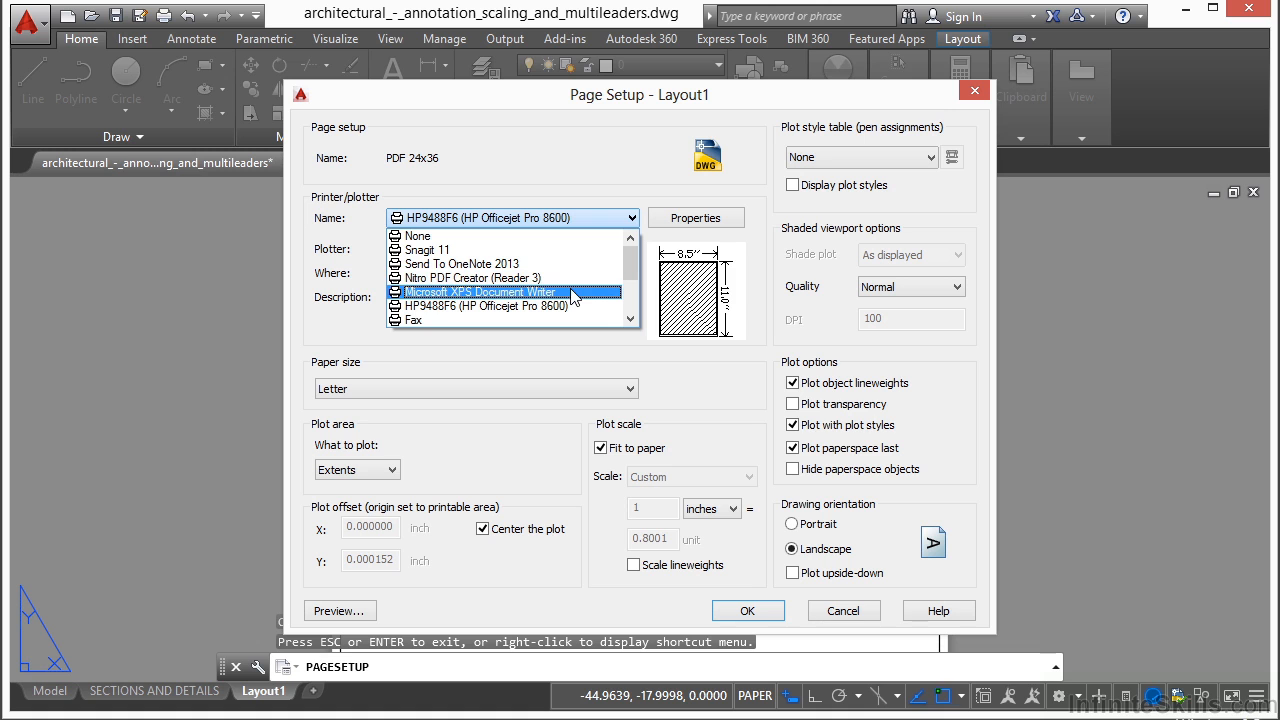
click(631, 320)
click(631, 320)
click(631, 320)
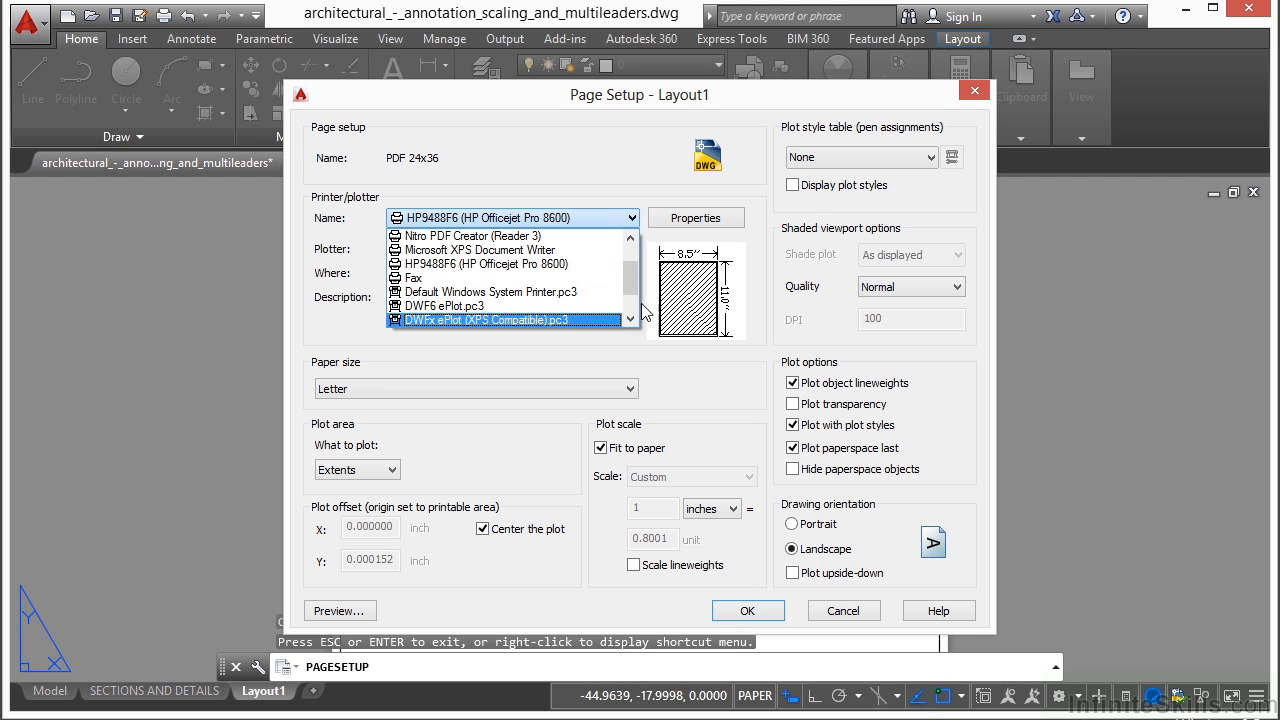
drag(630, 277, 629, 306)
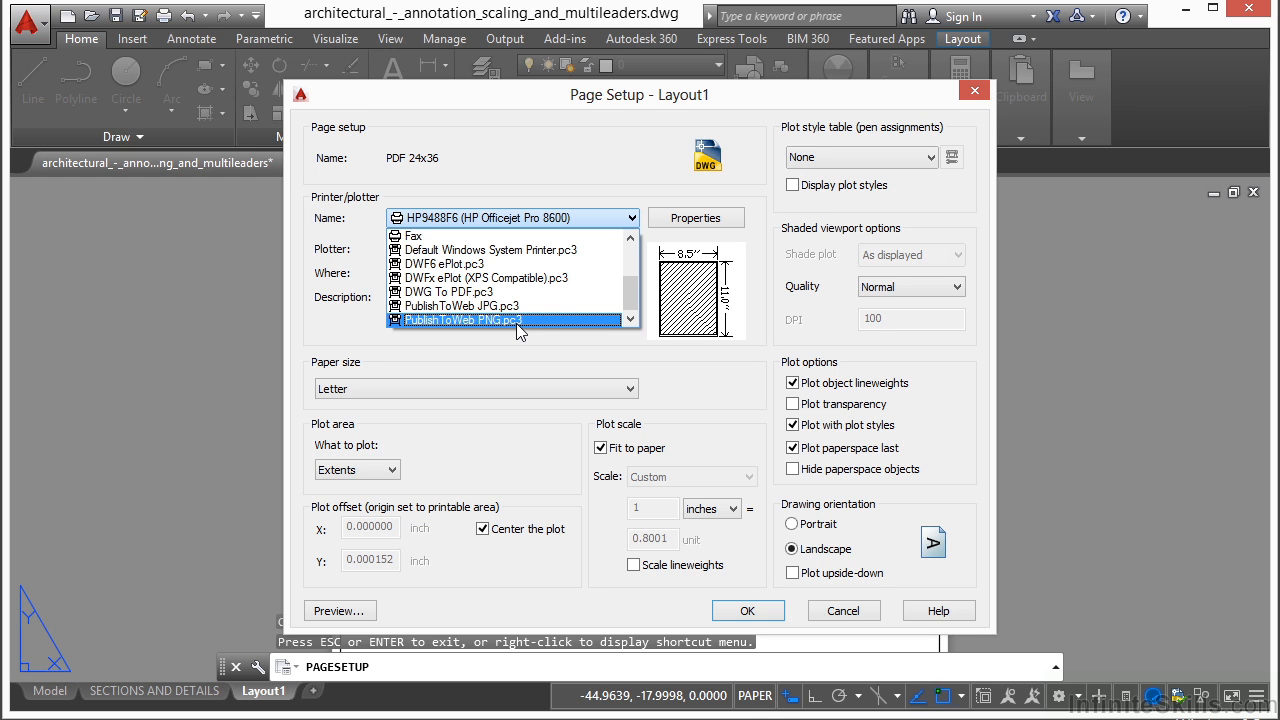
click(473, 297)
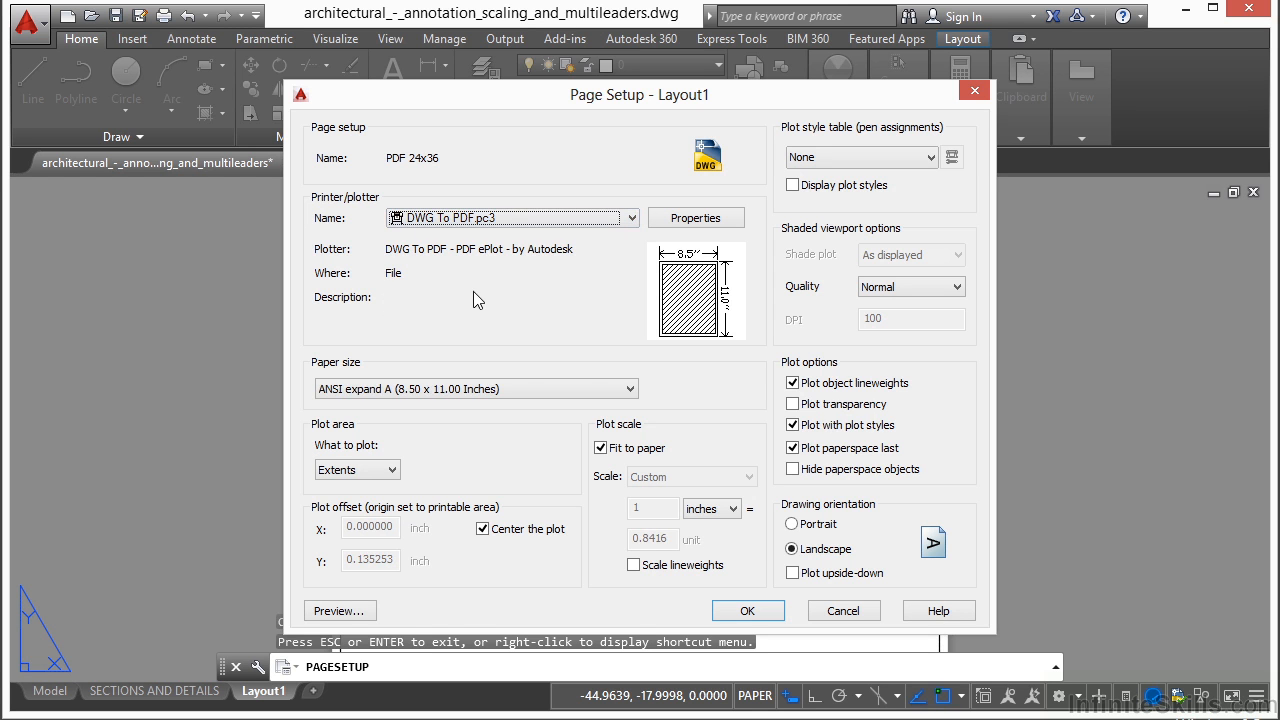
- Set the paper size to ARCH D (36.00 x 24.00 Inches)
click(627, 390)
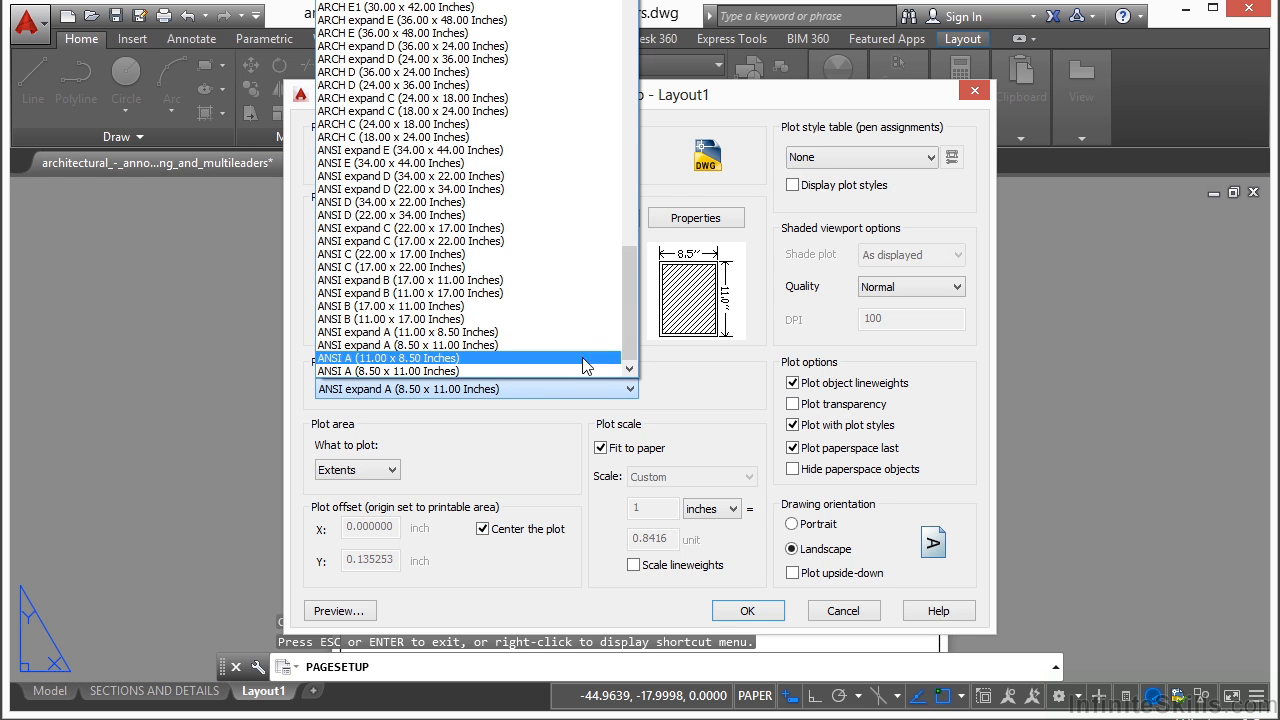
drag(633, 318, 632, 286)
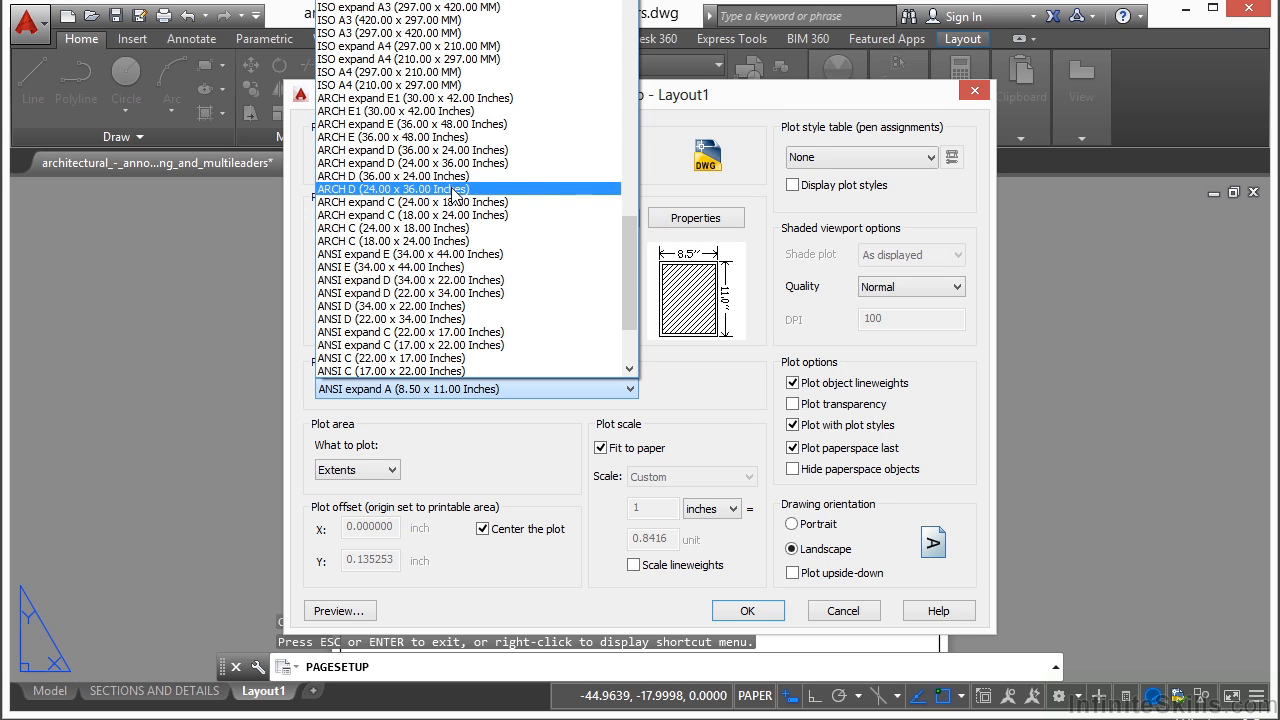
click(386, 182)
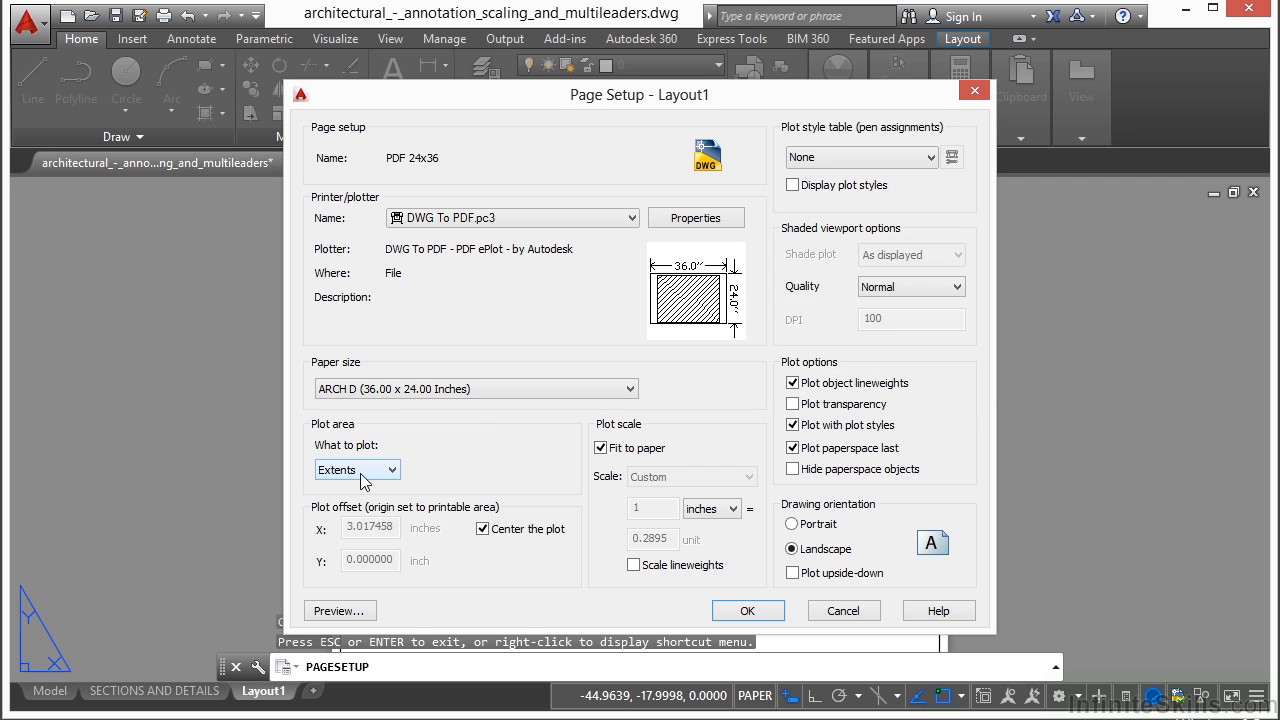
- Turn off fitting the plot to the paper and set the plot scale to 1 inch = 1 unit
click(600, 448)
drag(678, 542, 627, 541)
text(1)
click(658, 510)
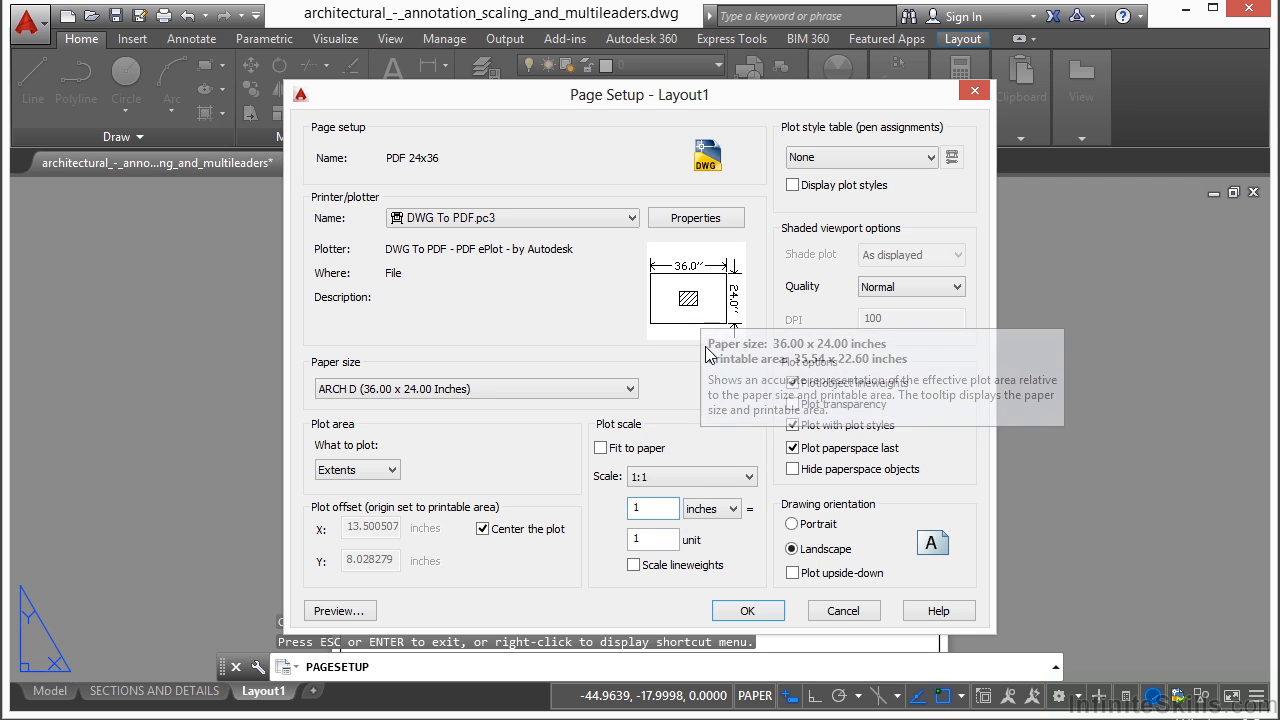
- Preview the plot on the 36 x 24 sheet and exit the preview
mouse_move(698, 309)
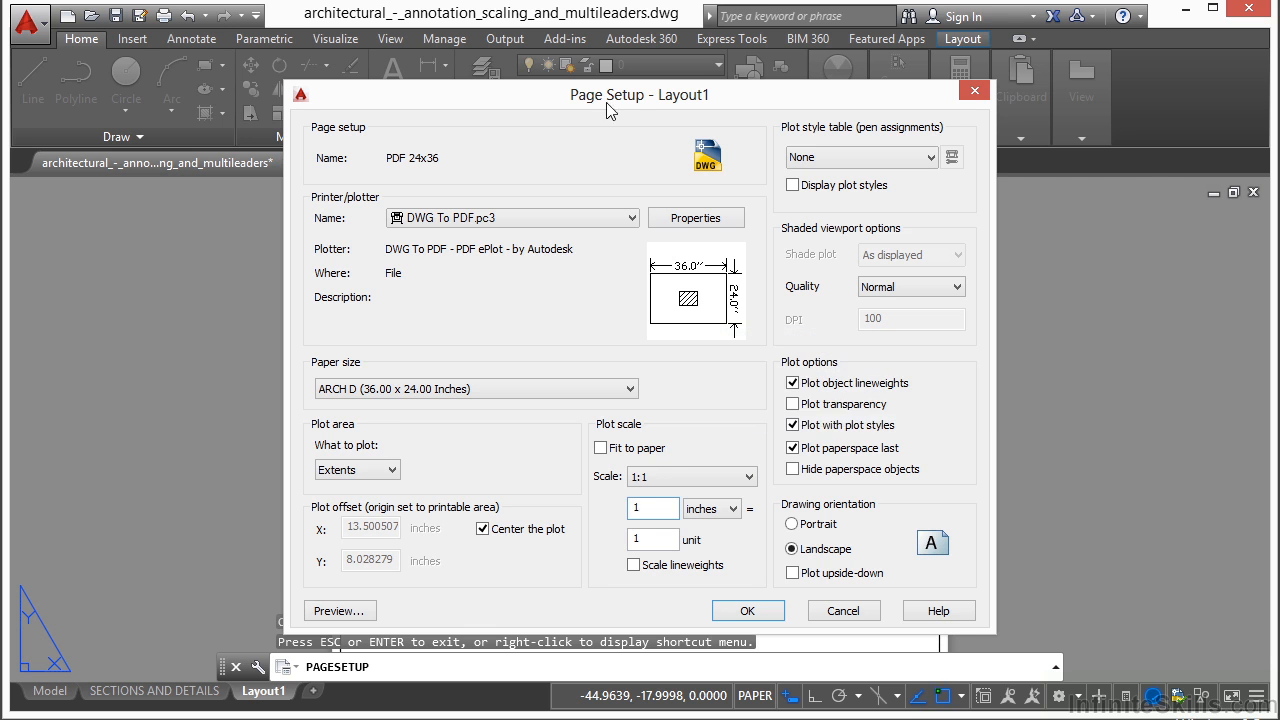
drag(586, 103, 640, 100)
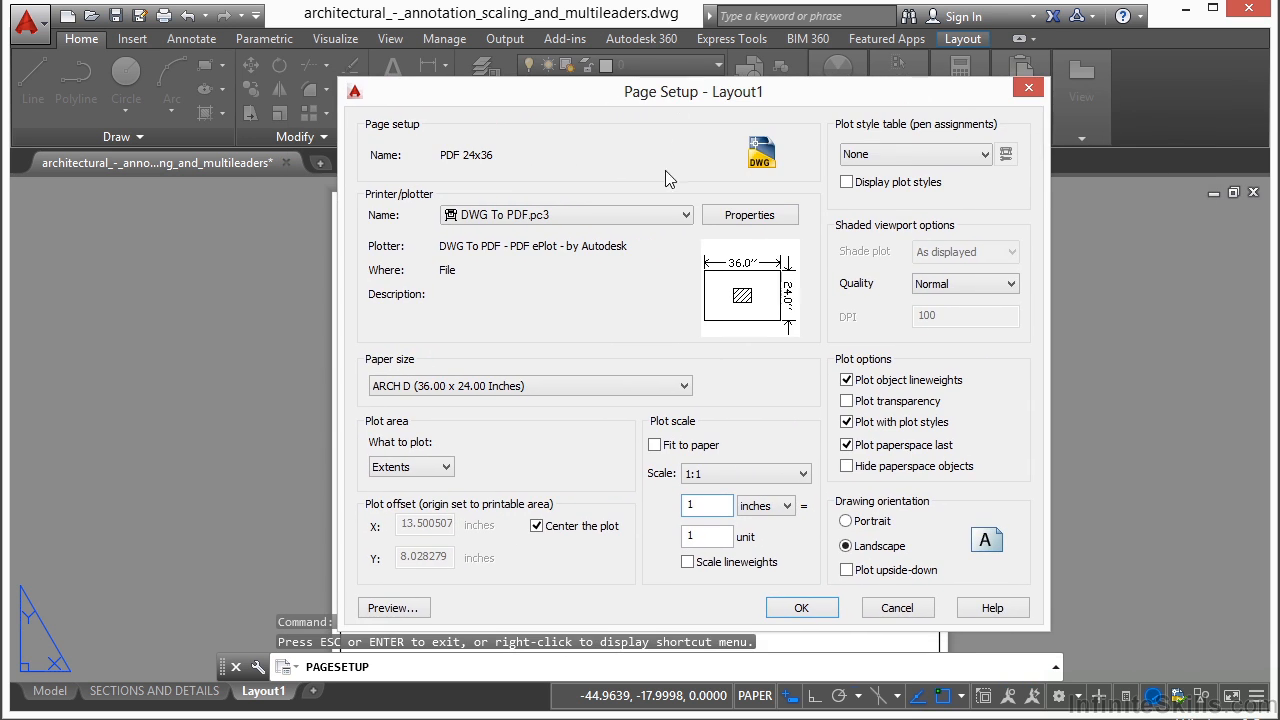
mouse_move(755, 302)
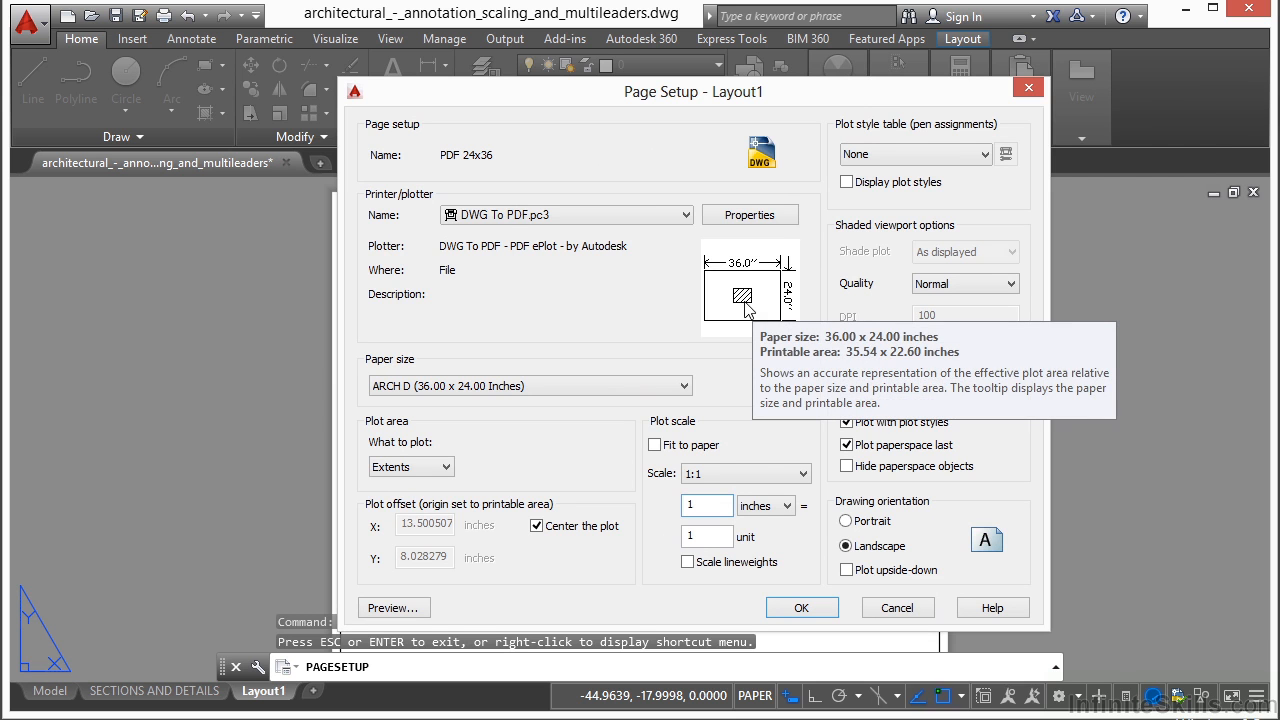
click(391, 609)
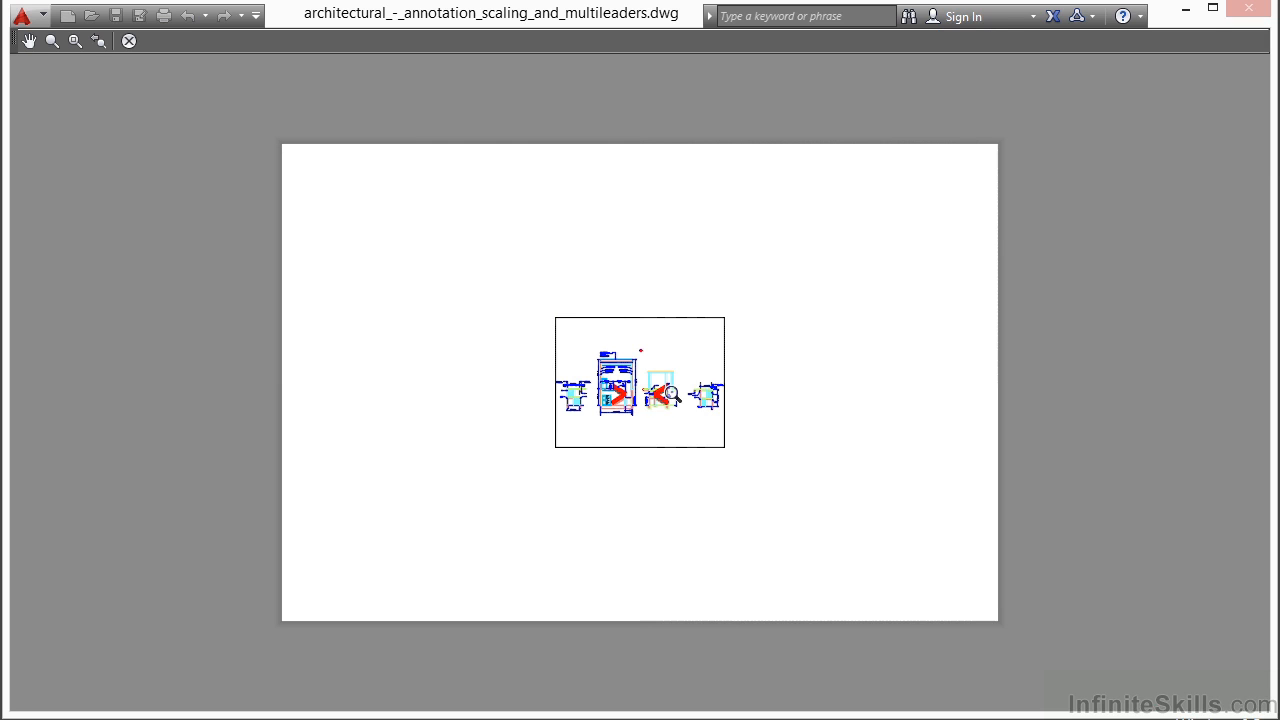
right_click(680, 362)
click(730, 378)
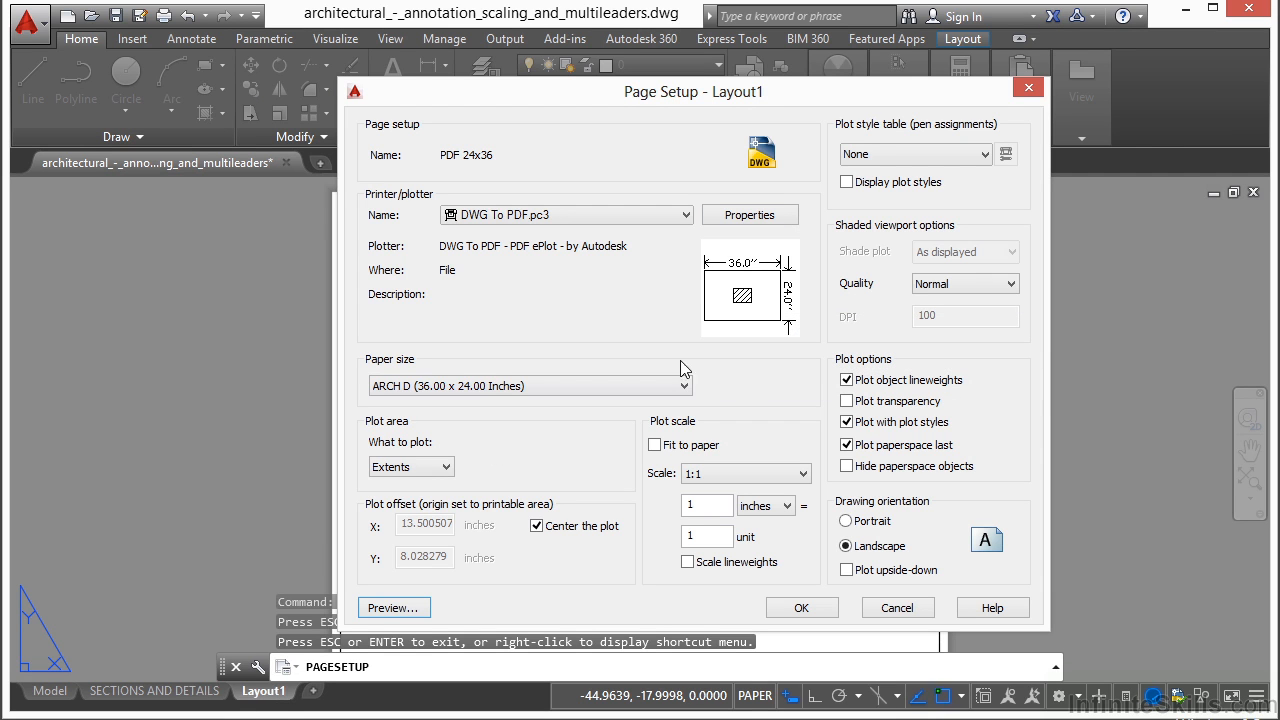
- Set the plot area to Layout, save the PDF 24x36 page setup, and close the Page Setup Manager
click(448, 467)
click(395, 484)
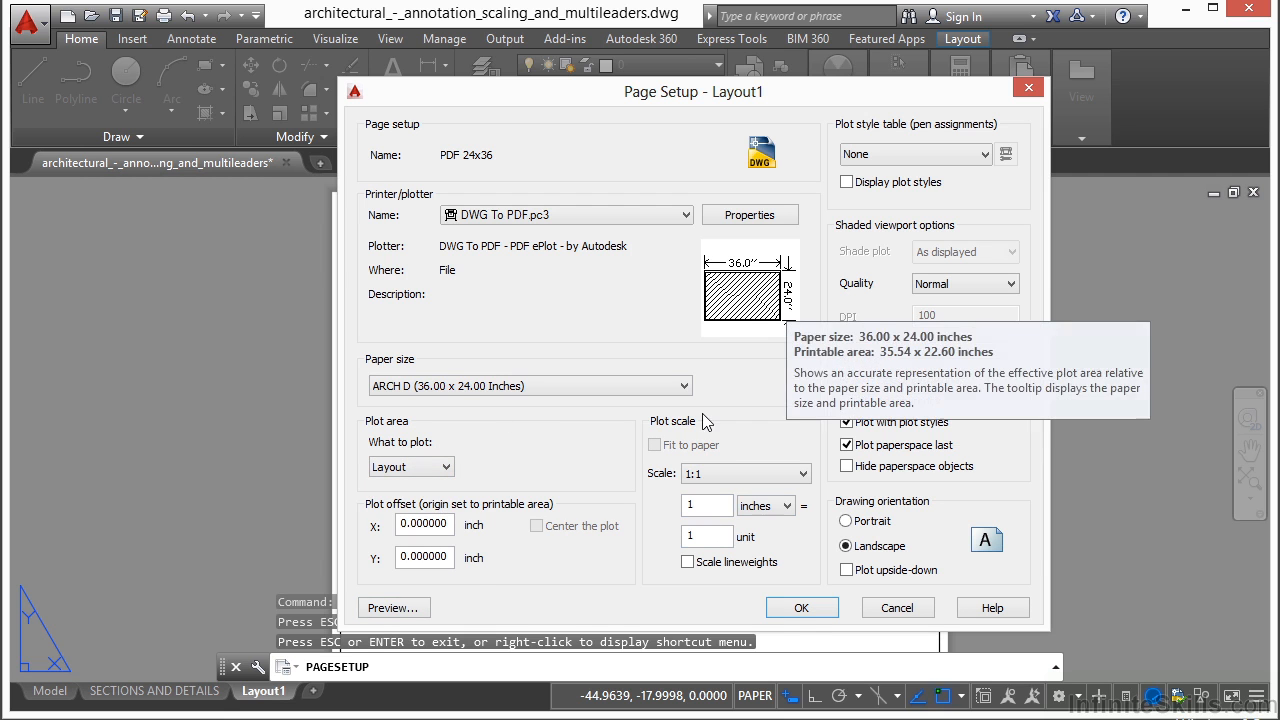
click(799, 609)
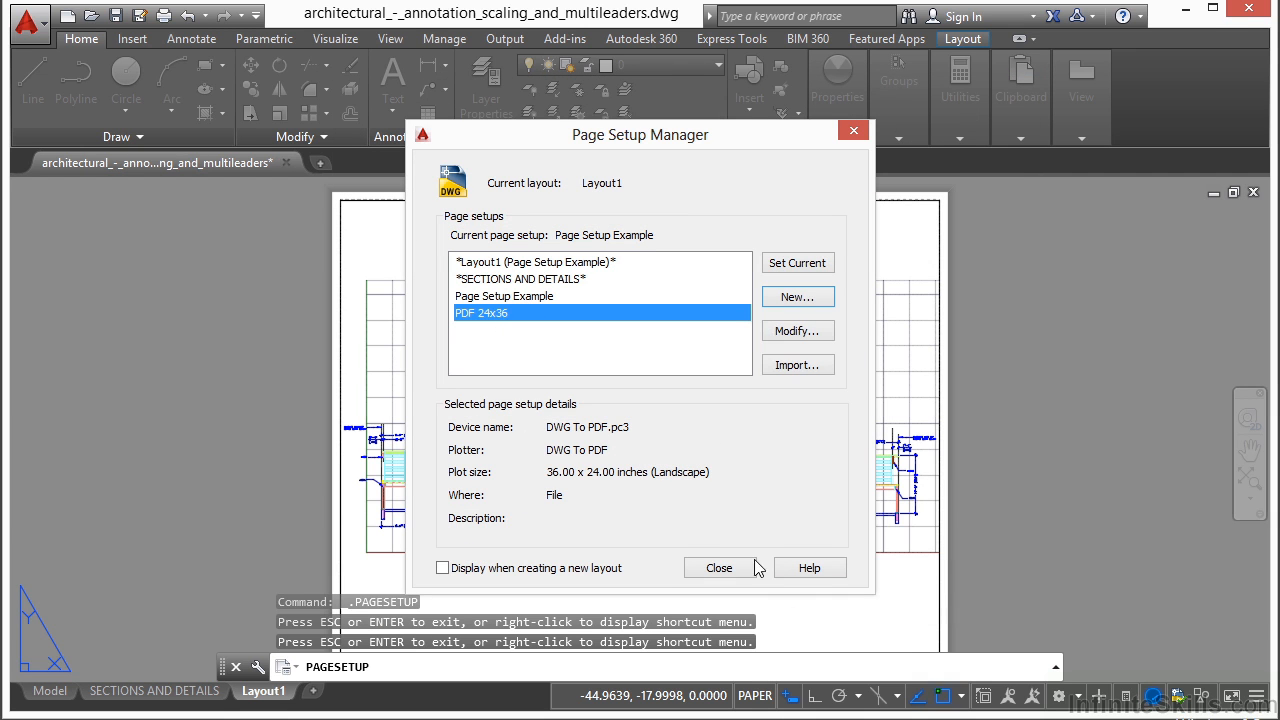
click(719, 568)
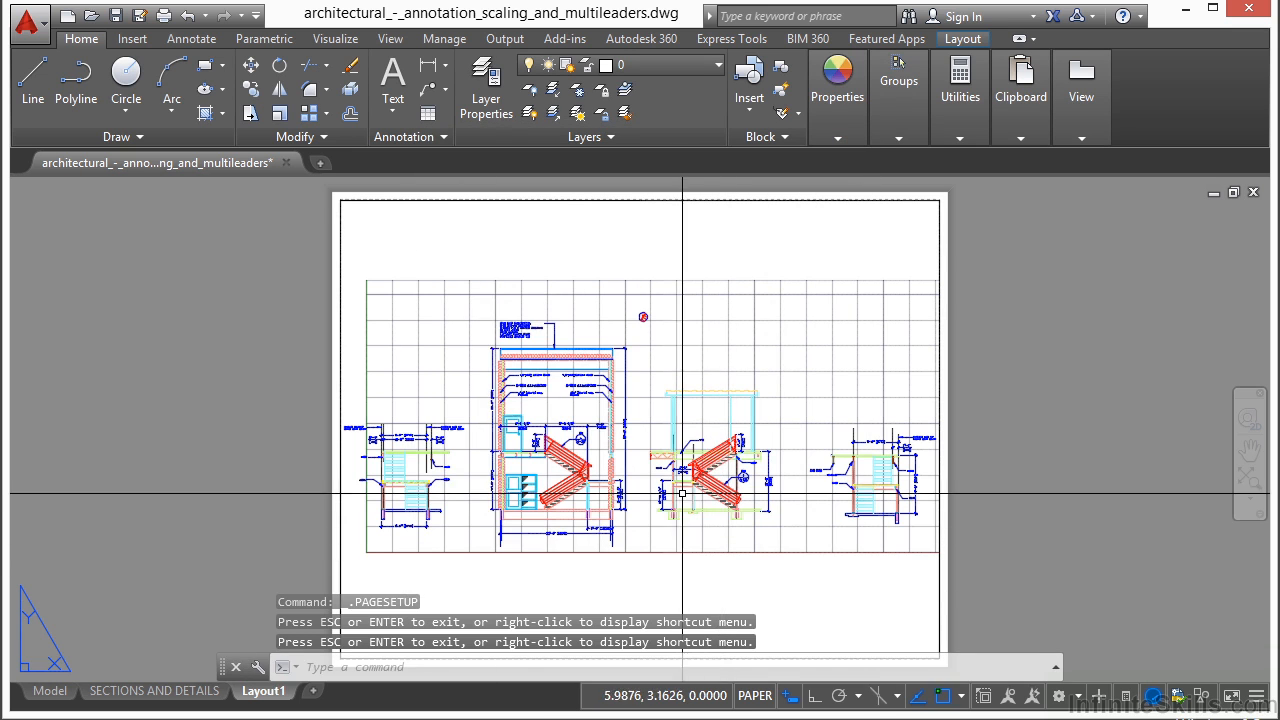
- Switch to the SECTIONS AND DETAILS layout and make PDF 24x36 its current page setup
click(154, 690)
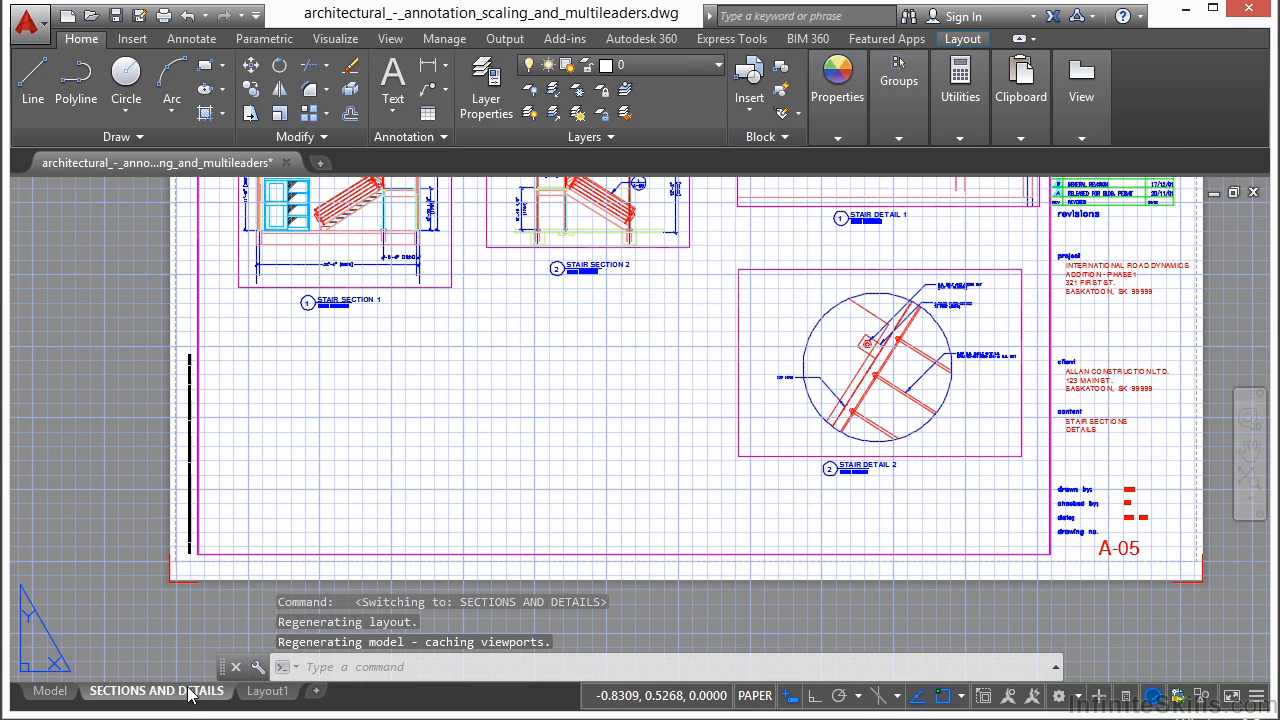
scroll(548, 510, down, 3)
scroll(177, 614, down, 2)
right_click(190, 692)
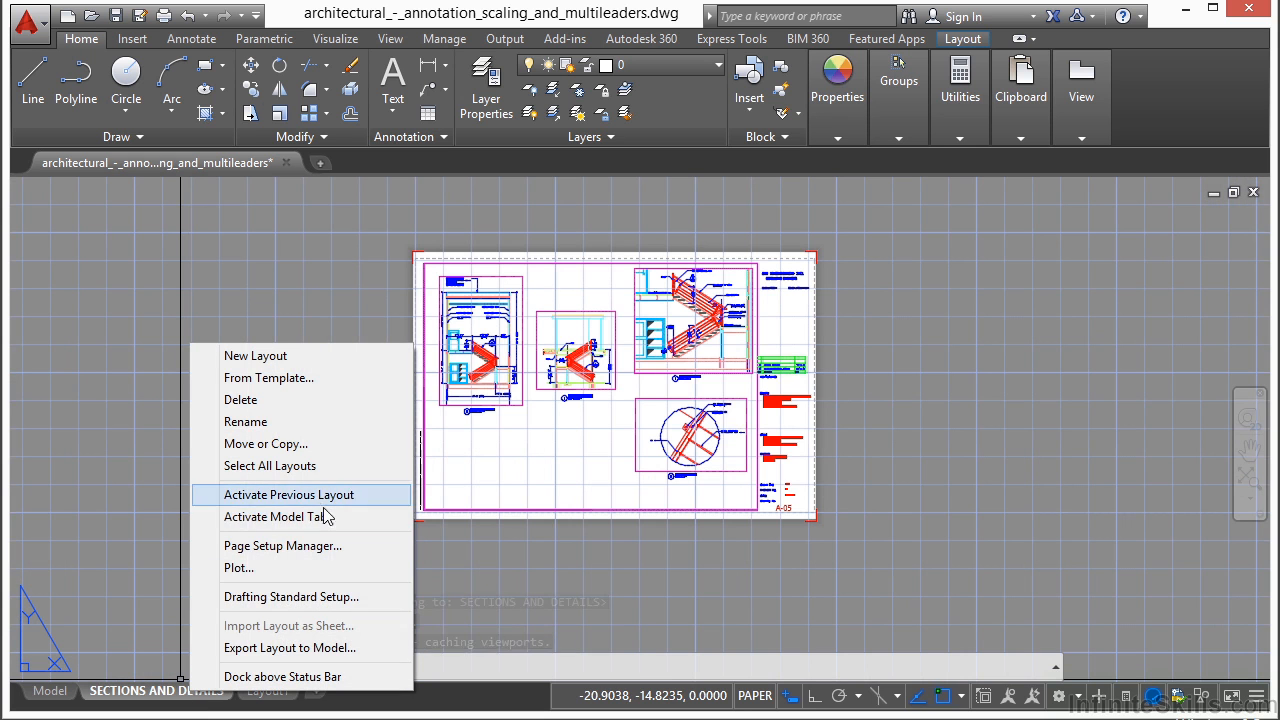
click(300, 546)
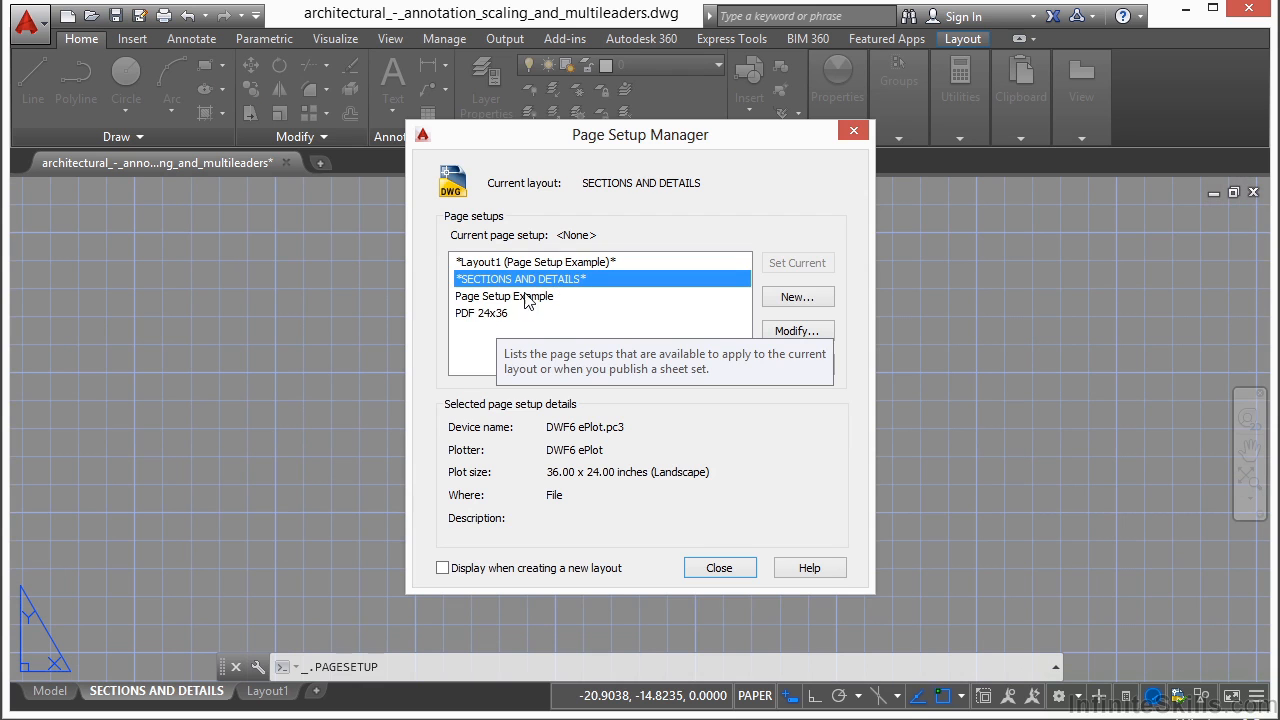
click(490, 312)
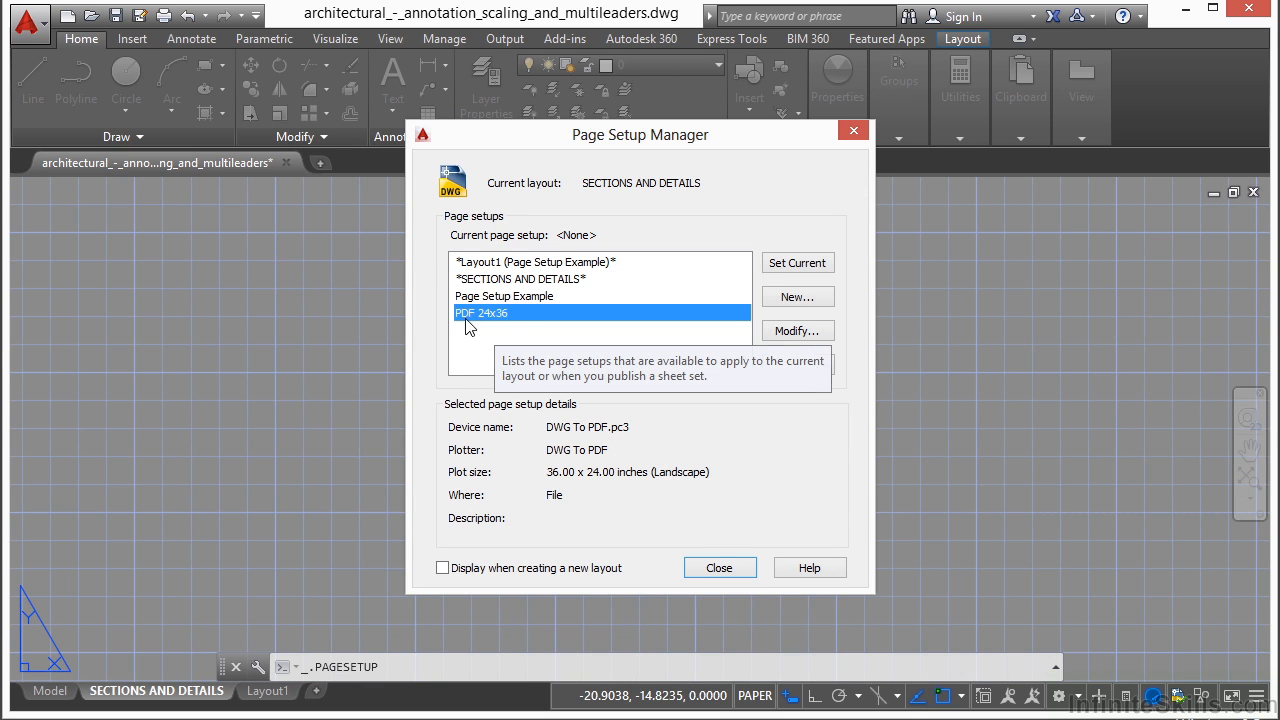
click(806, 268)
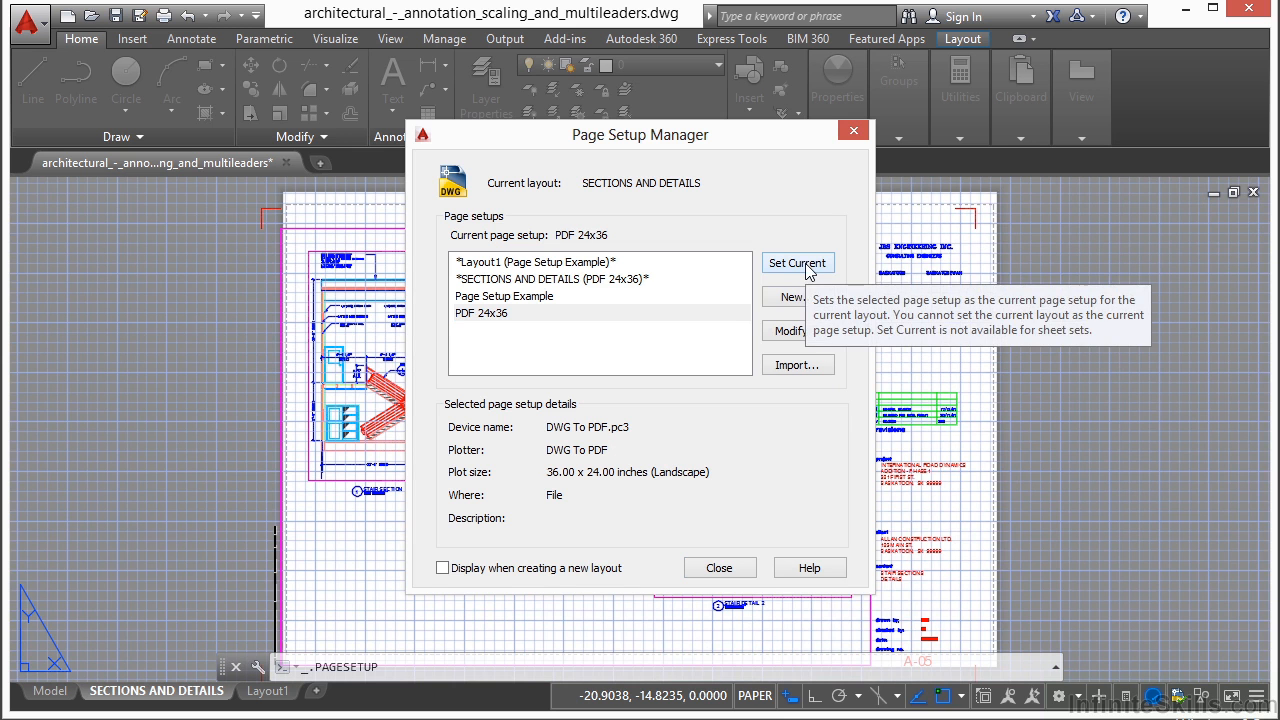
click(719, 567)
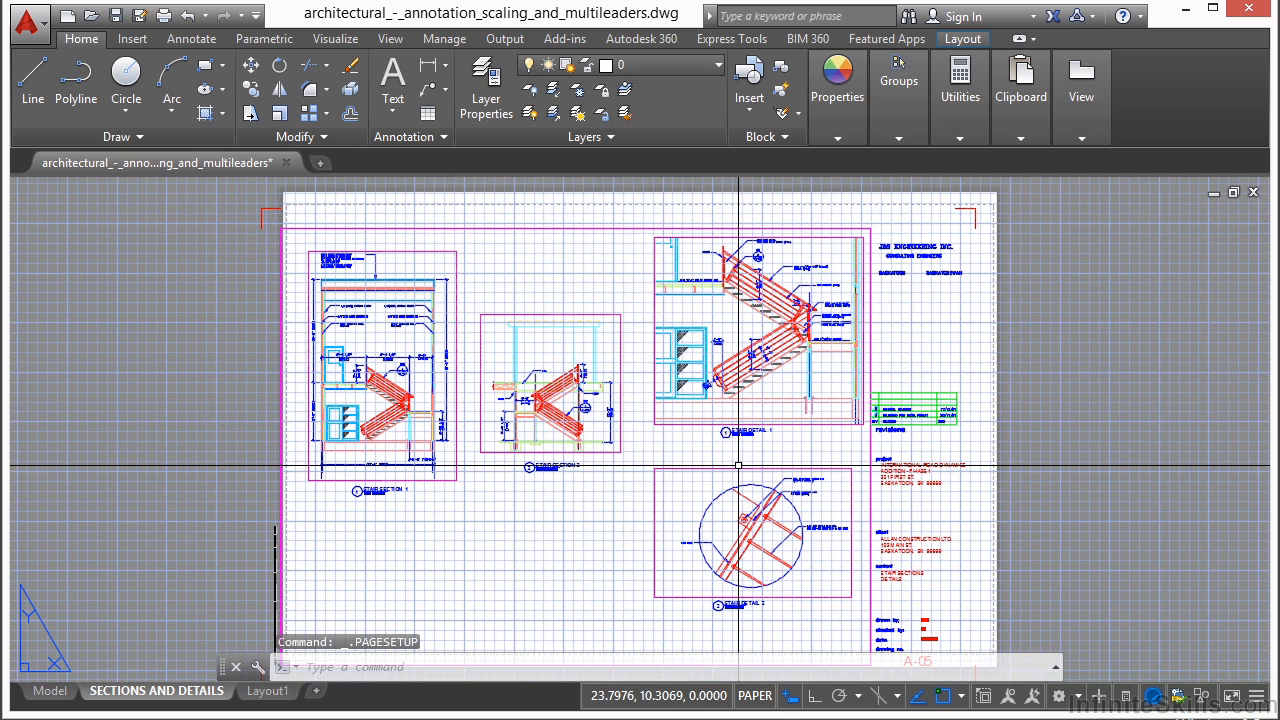
- Turn off the grid and inspect the title block border at the sheet's upper-left corner
key(F7)
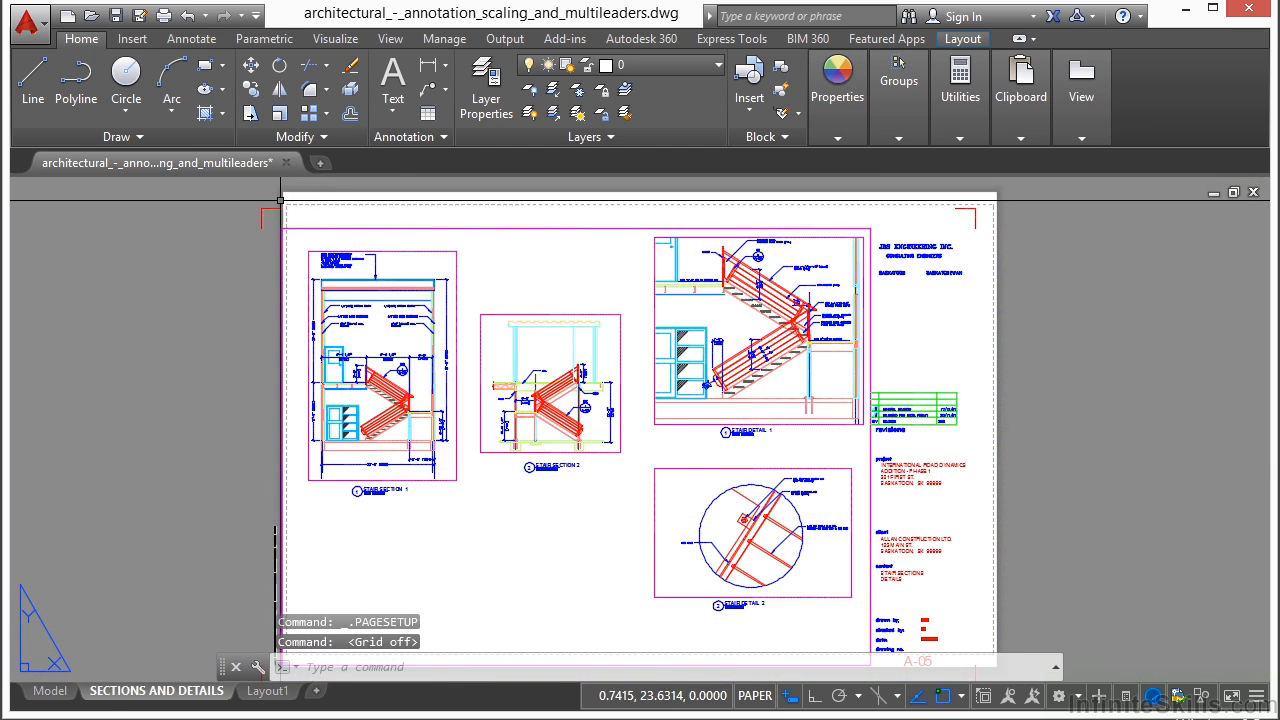
scroll(303, 205, up, 5)
scroll(362, 216, up, 4)
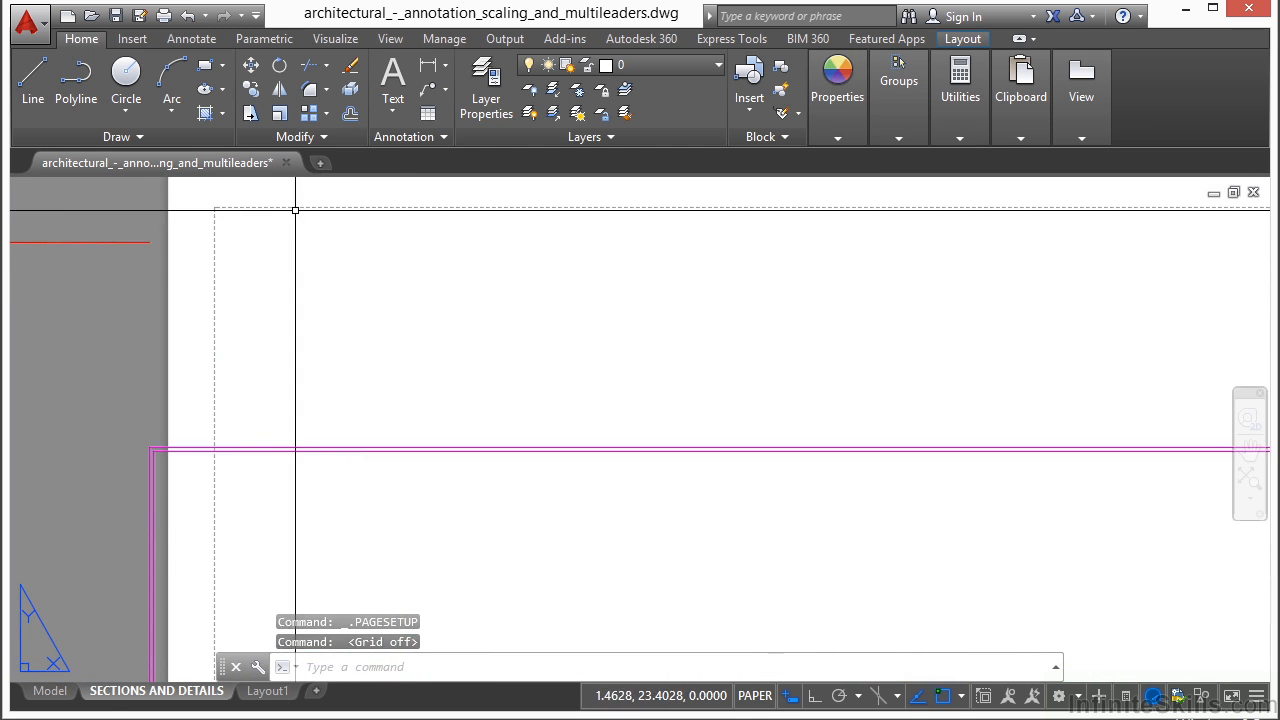
scroll(194, 239, down, 5)
scroll(268, 254, down, 2)
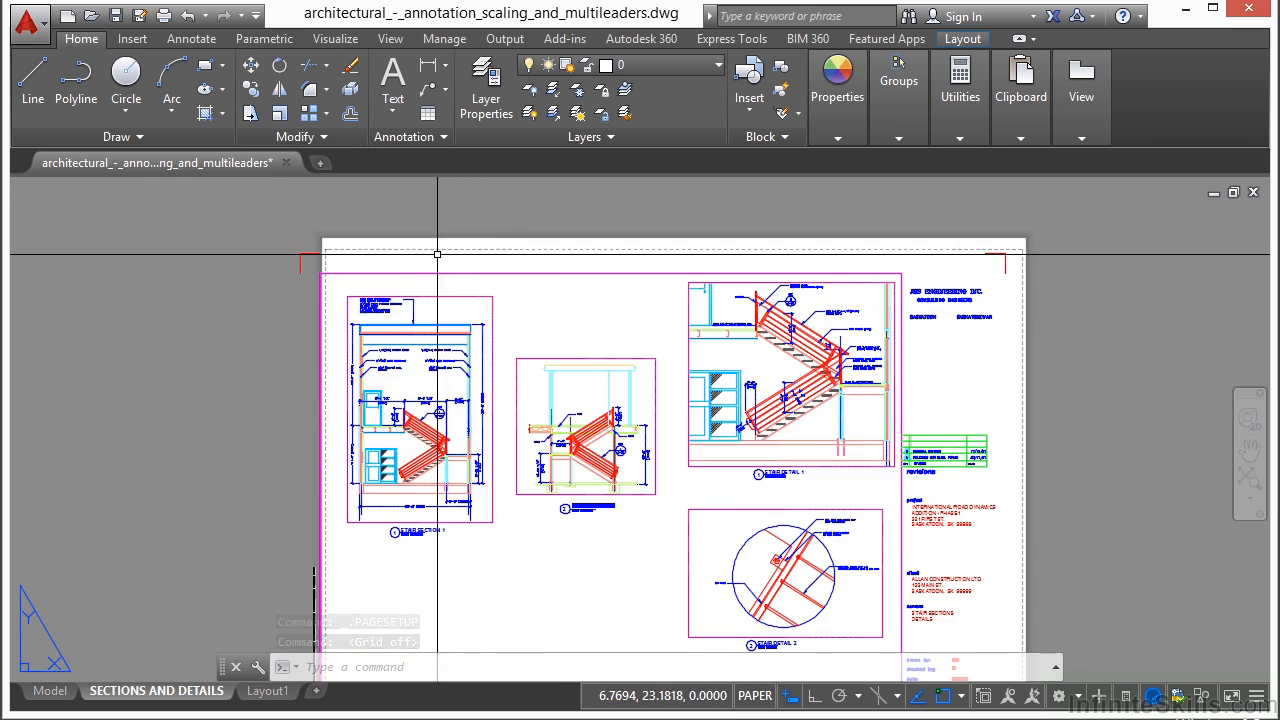
- Move all the layout's objects so the title block's lower-left corner mark sits on the paper's lower-left corner
scroll(617, 314, down, 2)
text(m)
key(Return)
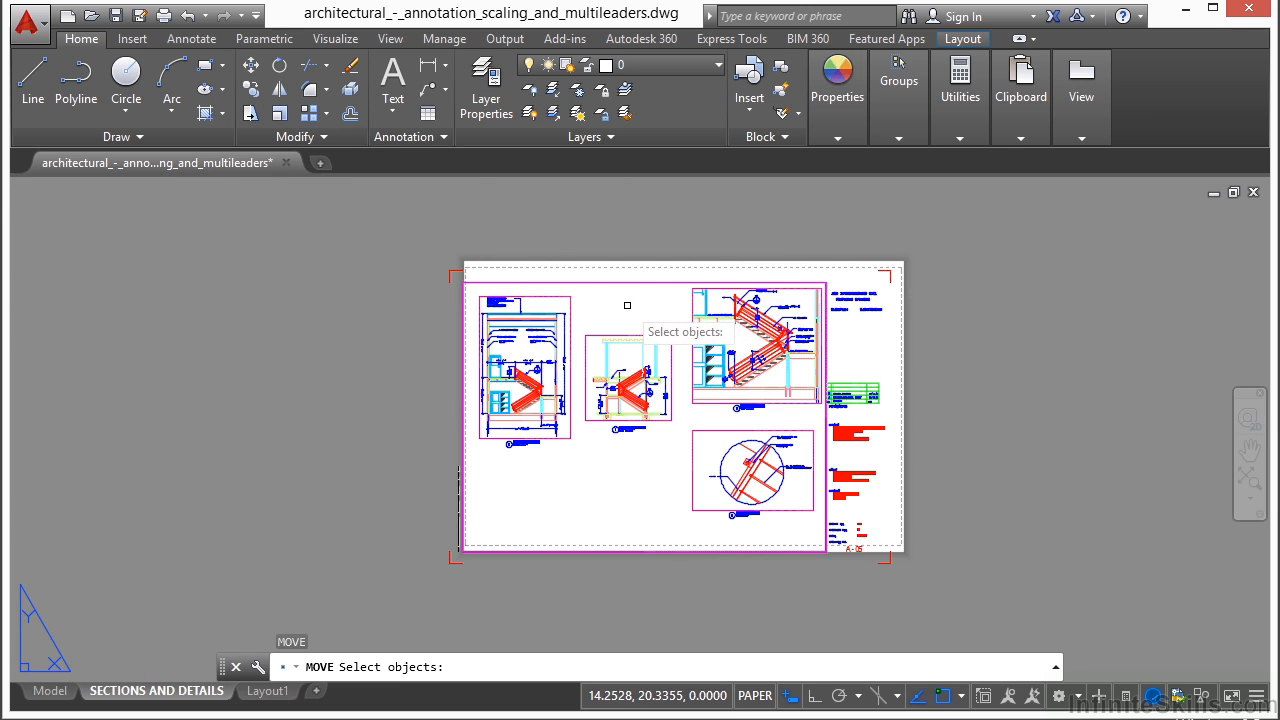
click(403, 225)
click(940, 602)
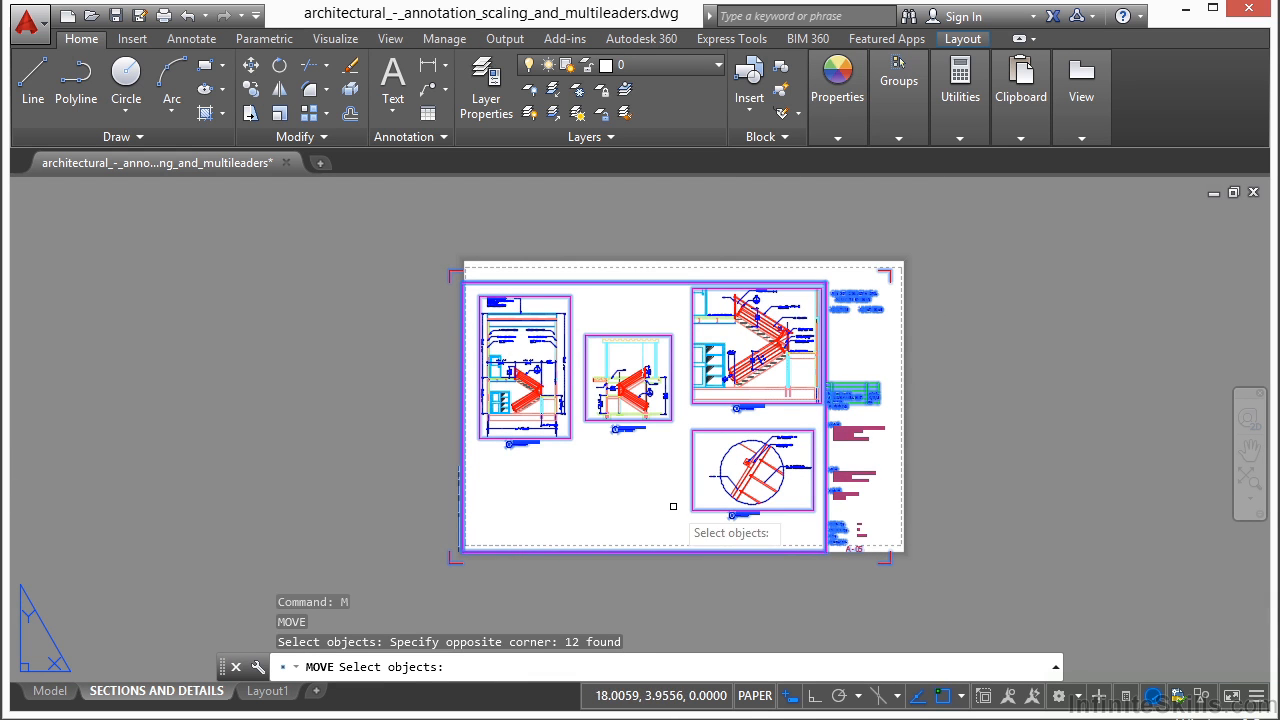
key(Return)
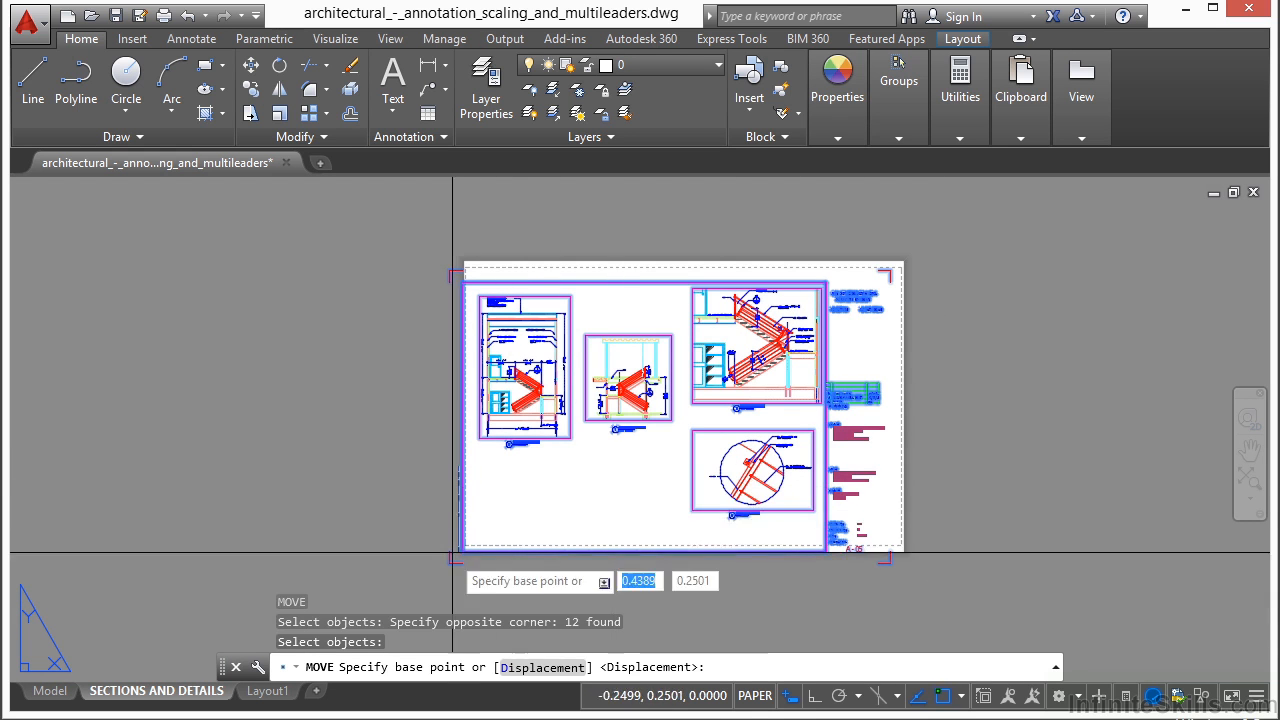
scroll(450, 560, up, 4)
scroll(443, 520, up, 2)
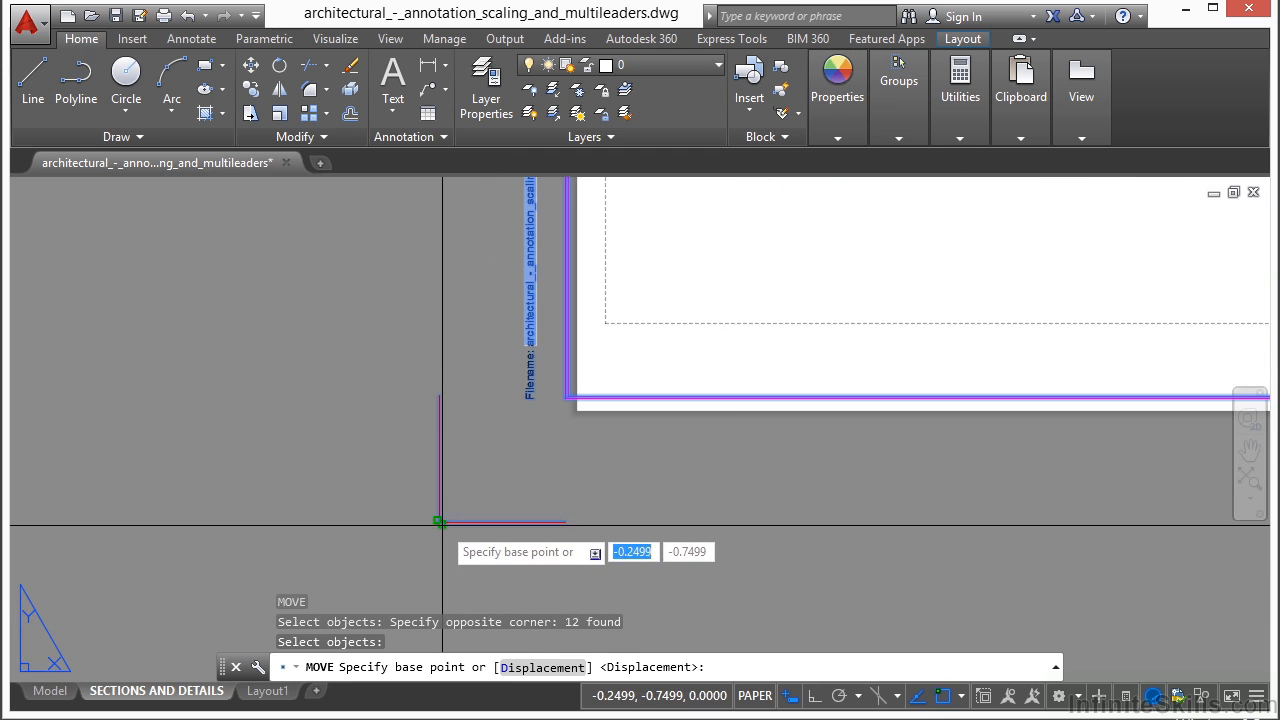
click(440, 522)
scroll(594, 404, up, 3)
scroll(474, 517, down, 2)
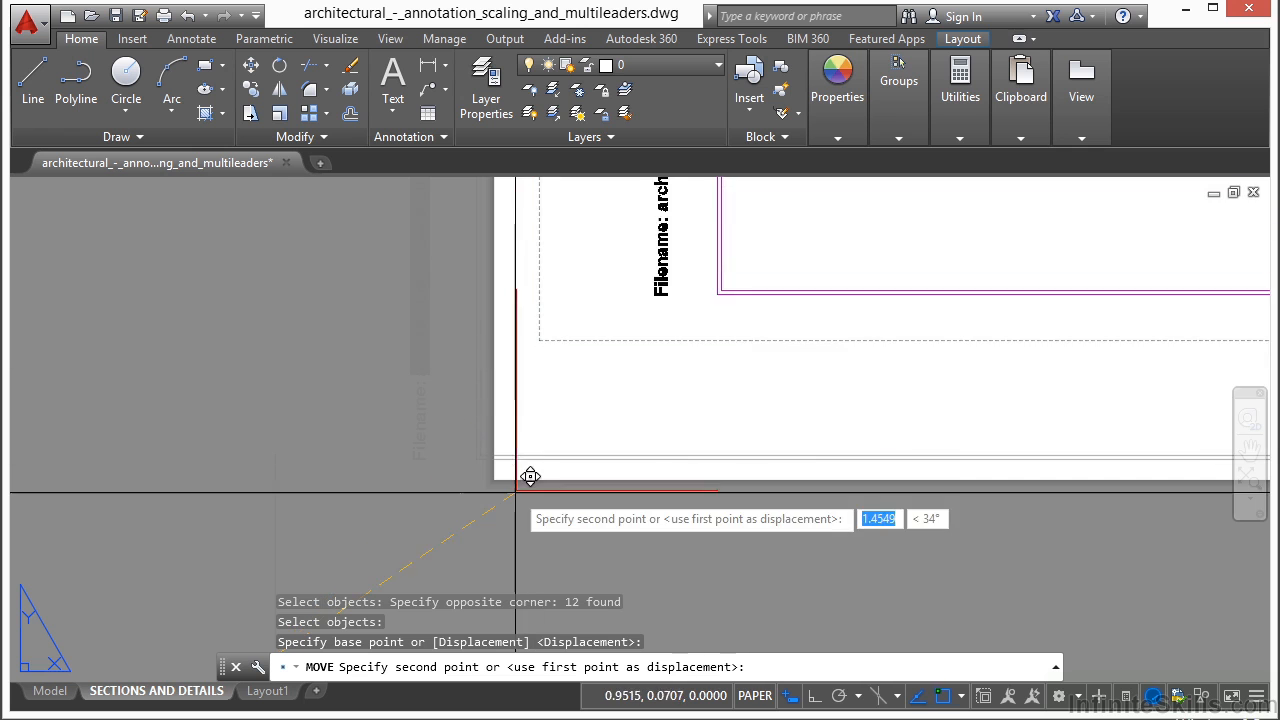
scroll(491, 457, up, 3)
click(471, 452)
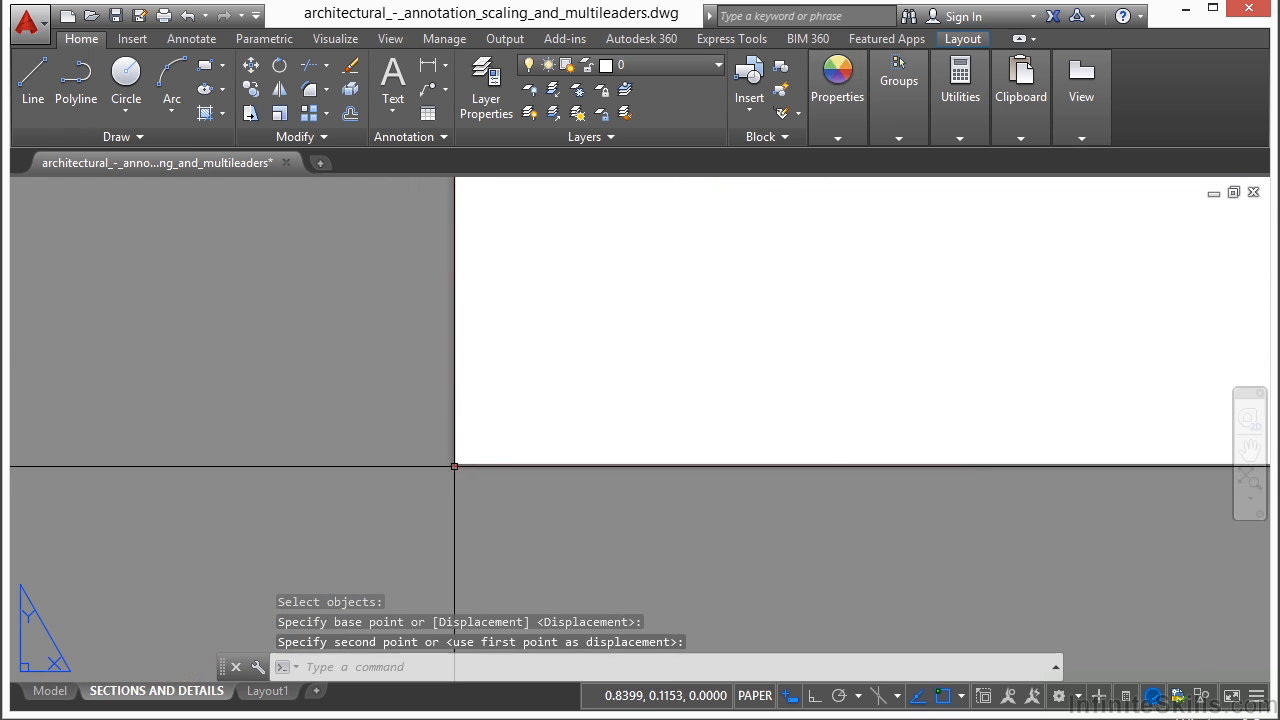
- Check the title block's corner marks and border against the paper edges and printable area
scroll(737, 337, down, 4)
scroll(570, 423, down, 6)
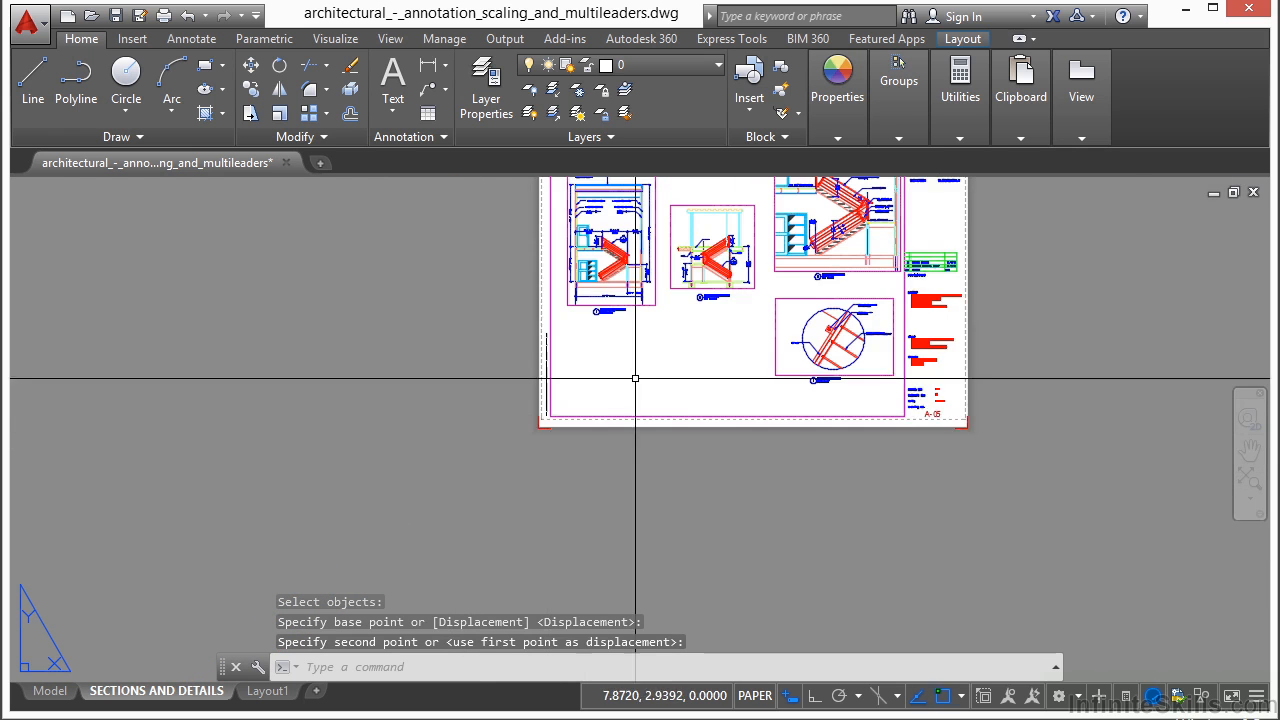
scroll(437, 345, up, 8)
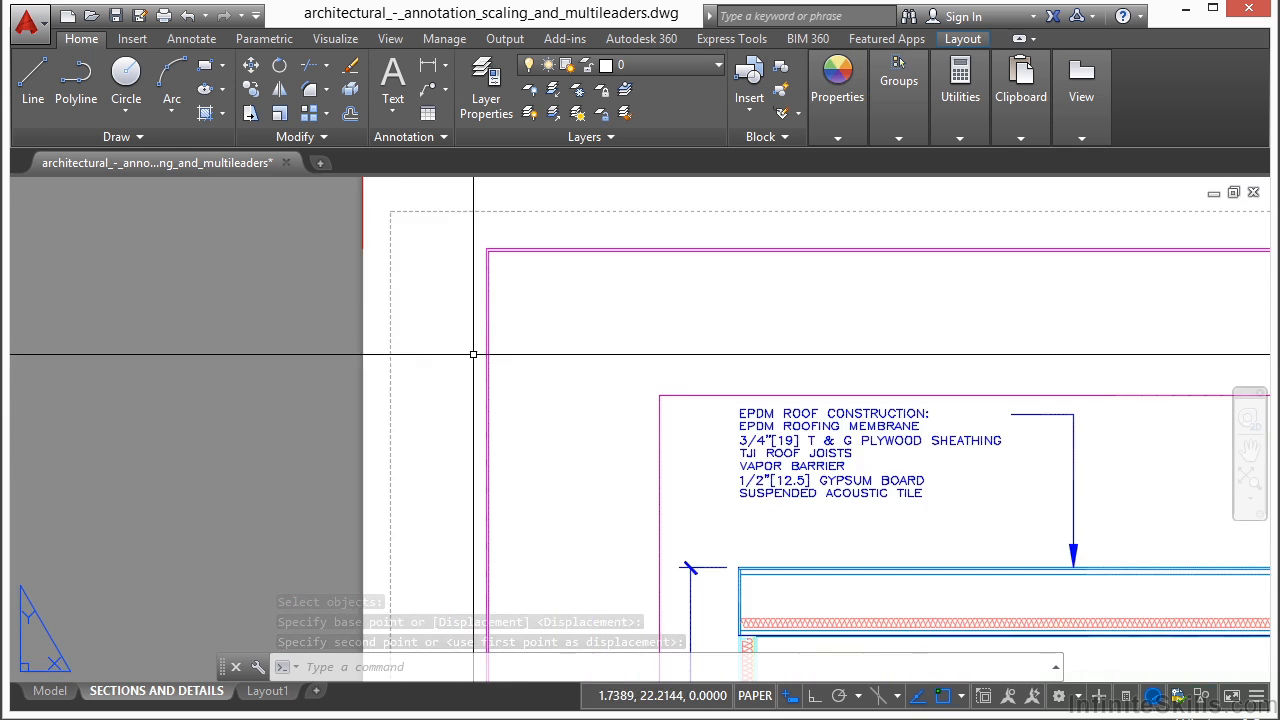
scroll(500, 214, down, 8)
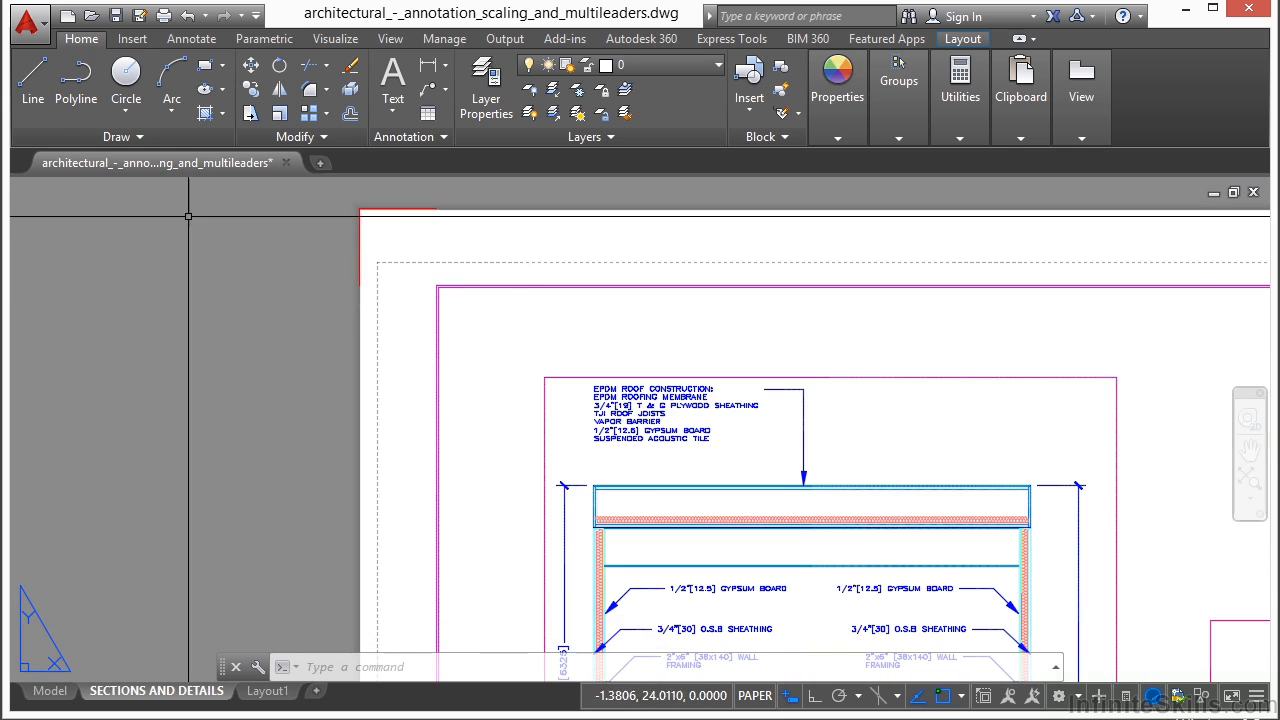
middle_drag(1095, 316, 695, 289)
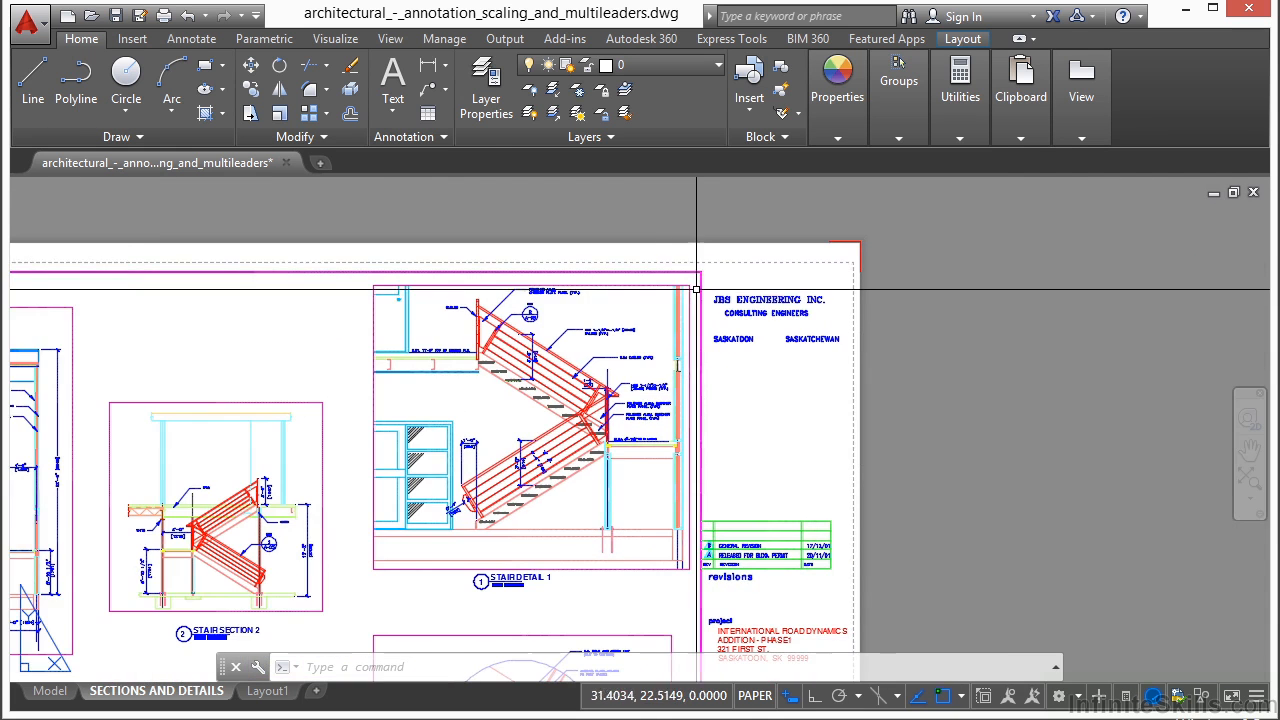
- Start a plot of the SECTIONS AND DETAILS layout using the PDF 24x36 page setup
scroll(863, 288, up, 4)
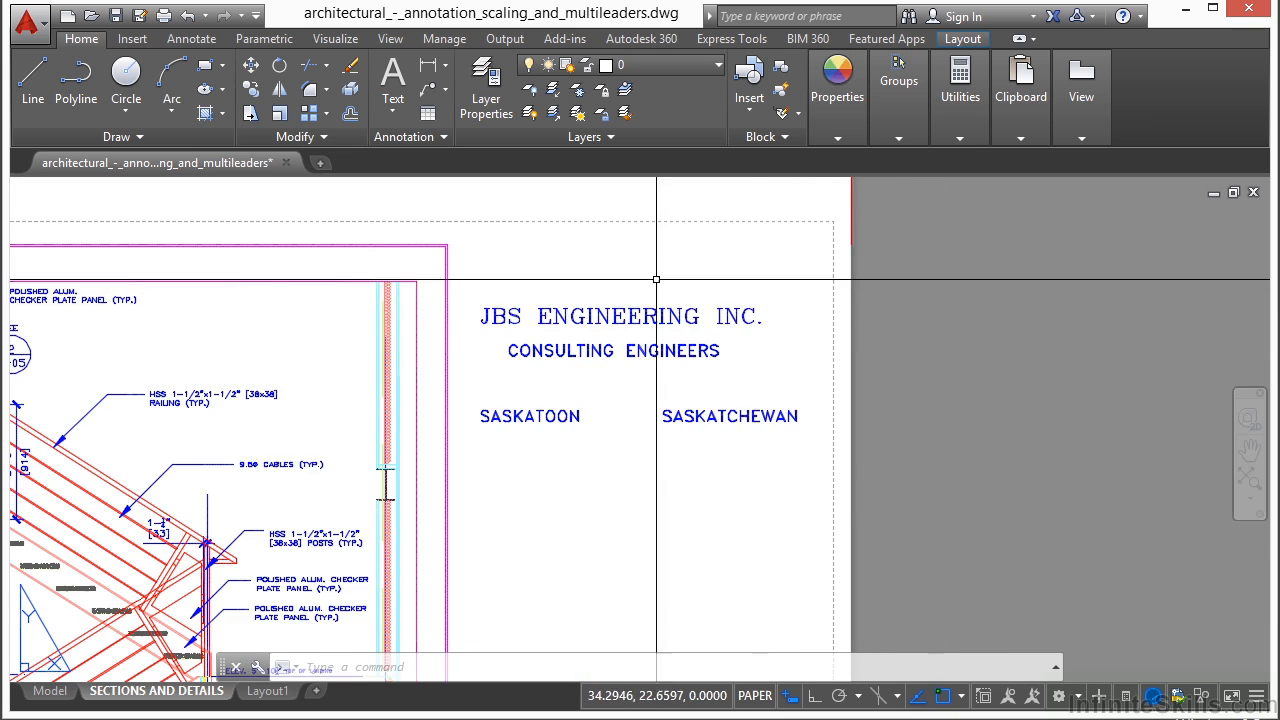
scroll(755, 320, down, 4)
middle_drag(802, 500, 1061, 428)
scroll(664, 449, down, 4)
middle_drag(614, 329, 640, 411)
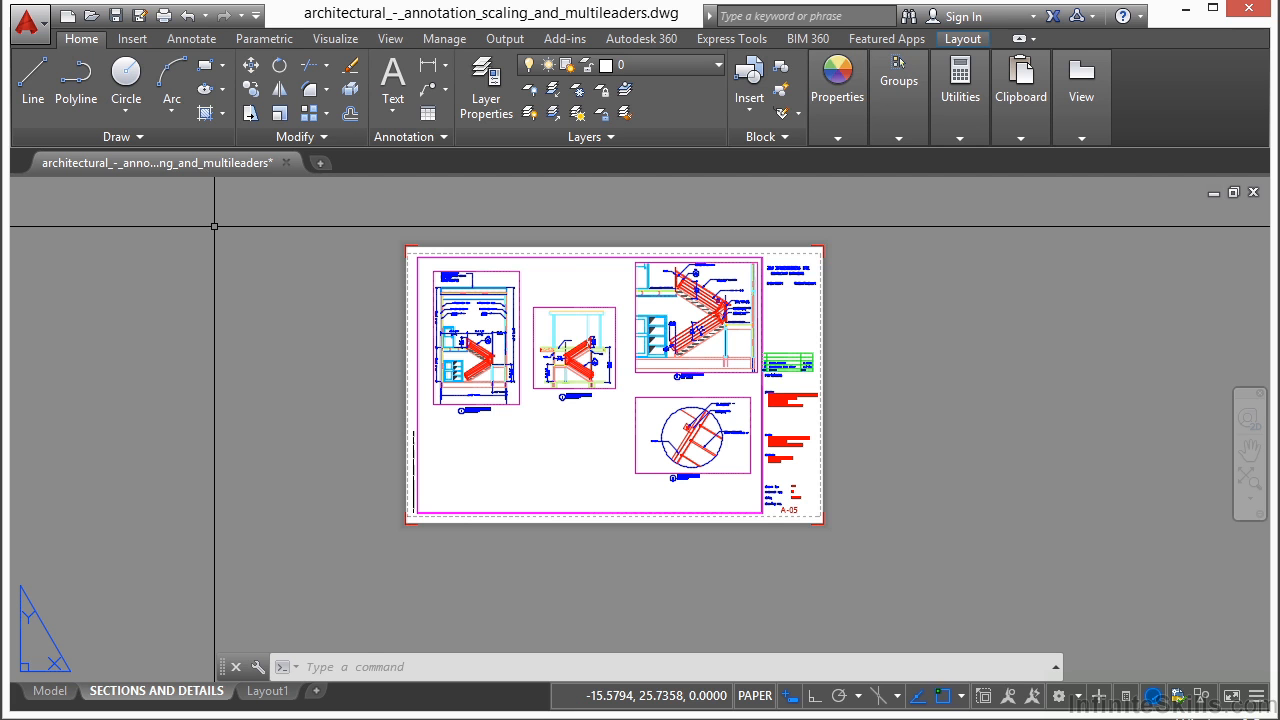
key(Return)
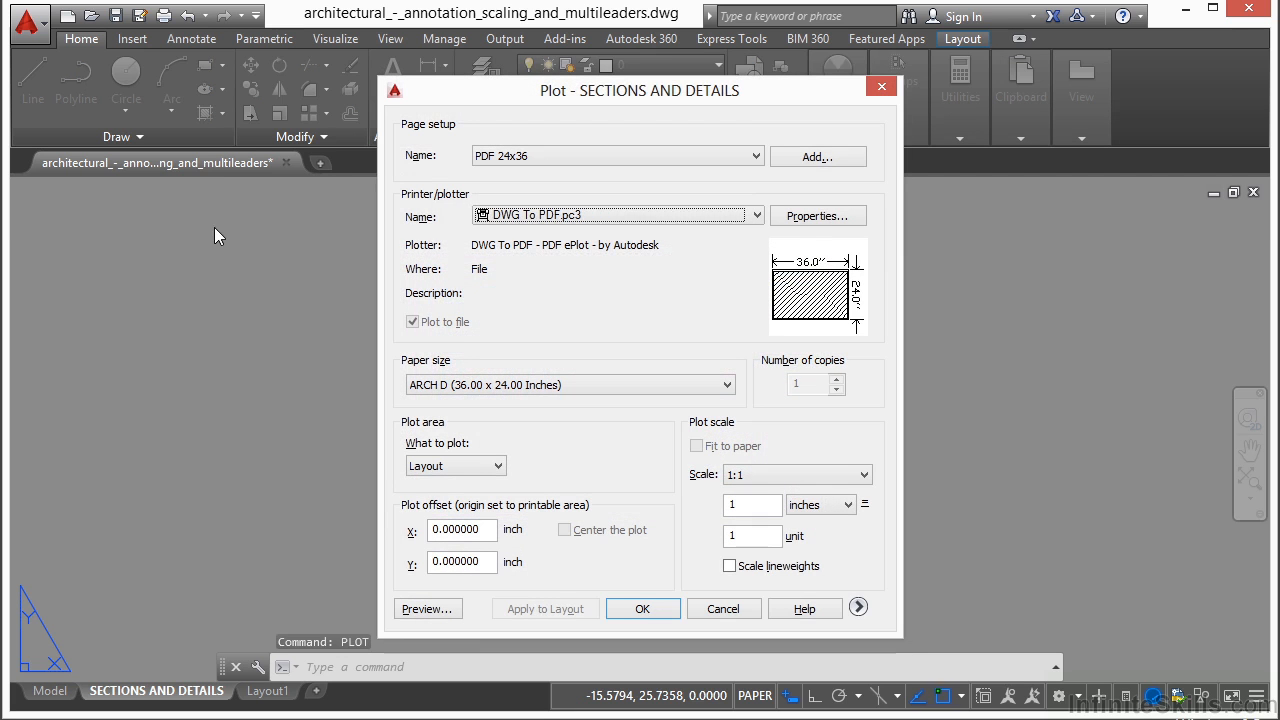
click(756, 157)
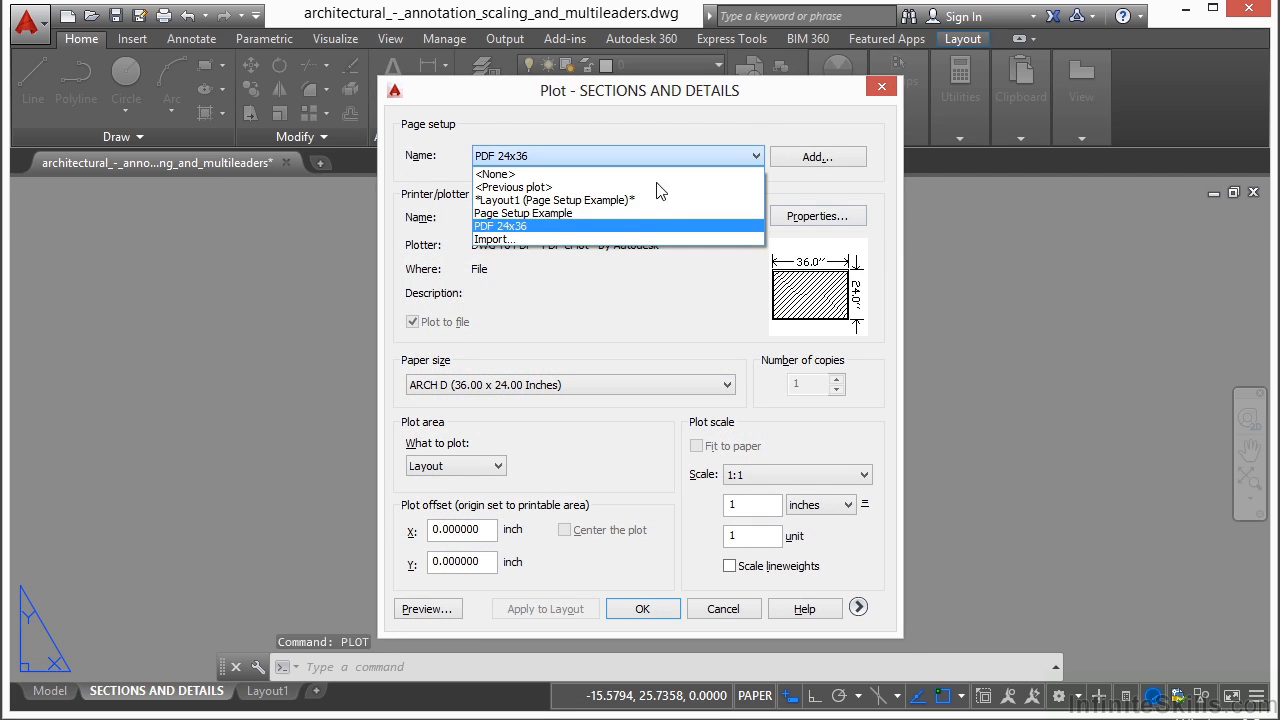
click(555, 227)
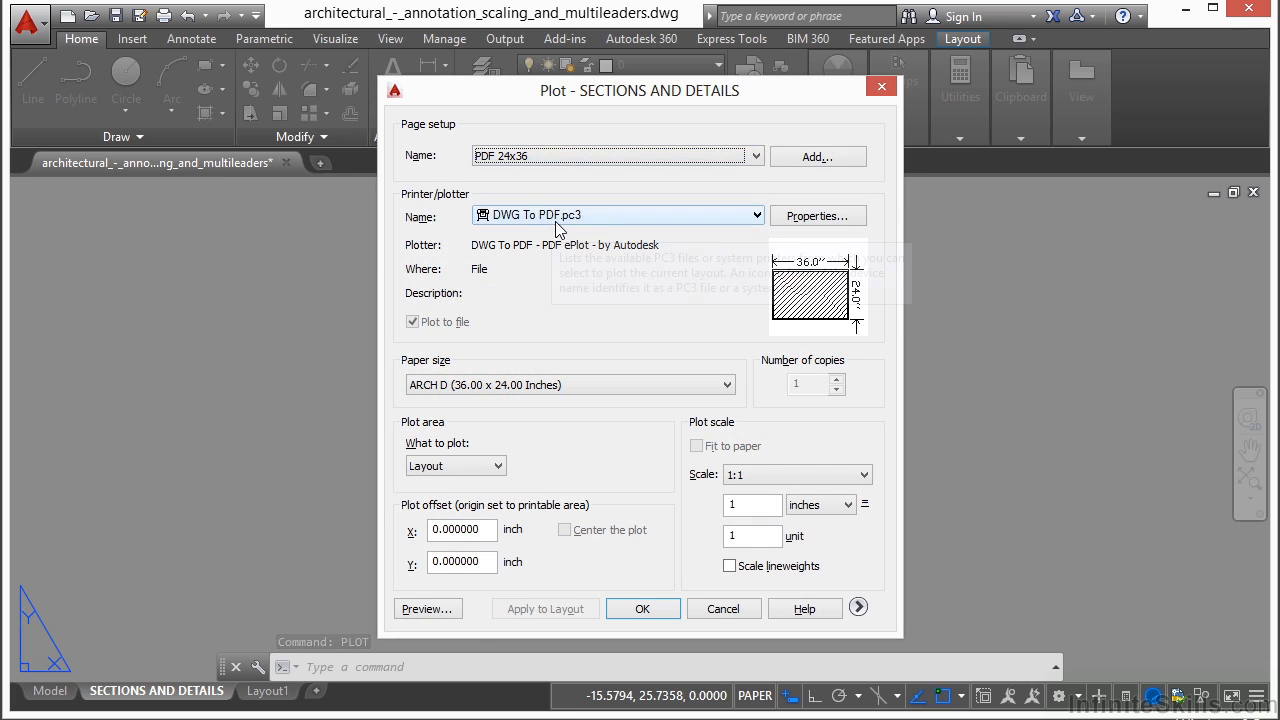
- Preview the layout's plot output, and expand the plot settings to show the additional options after exiting the preview
click(437, 610)
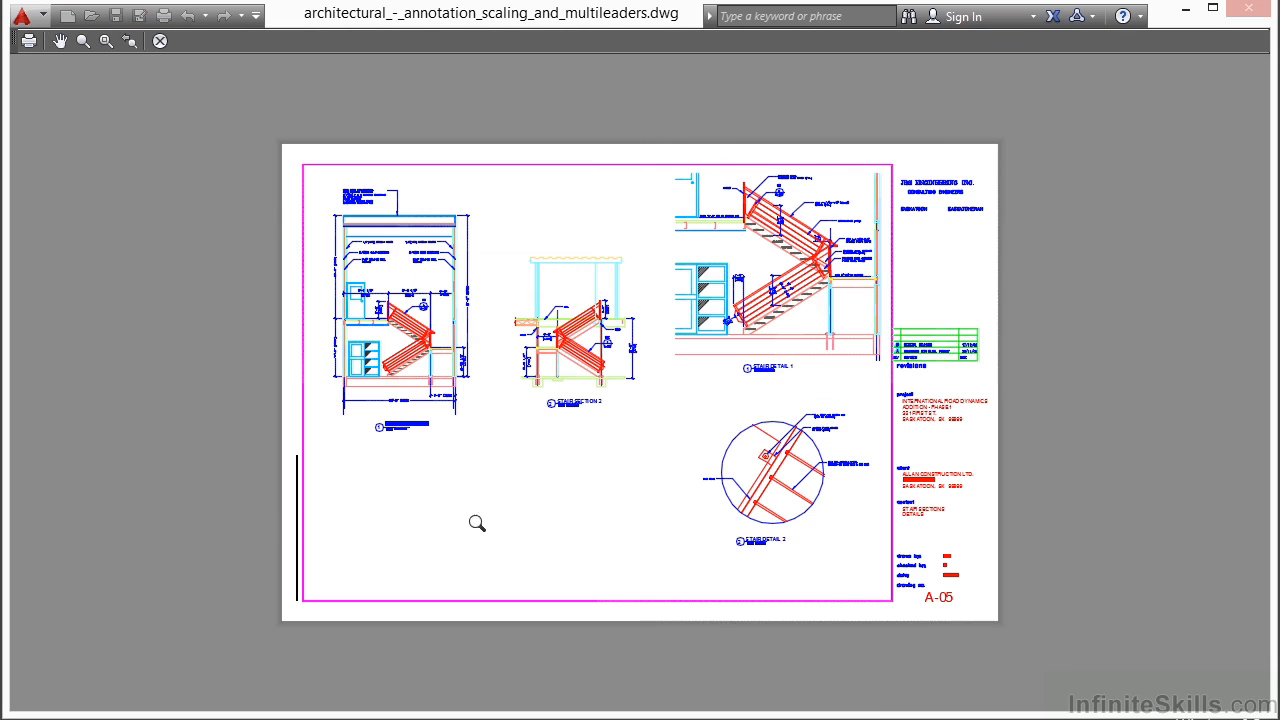
right_click(678, 314)
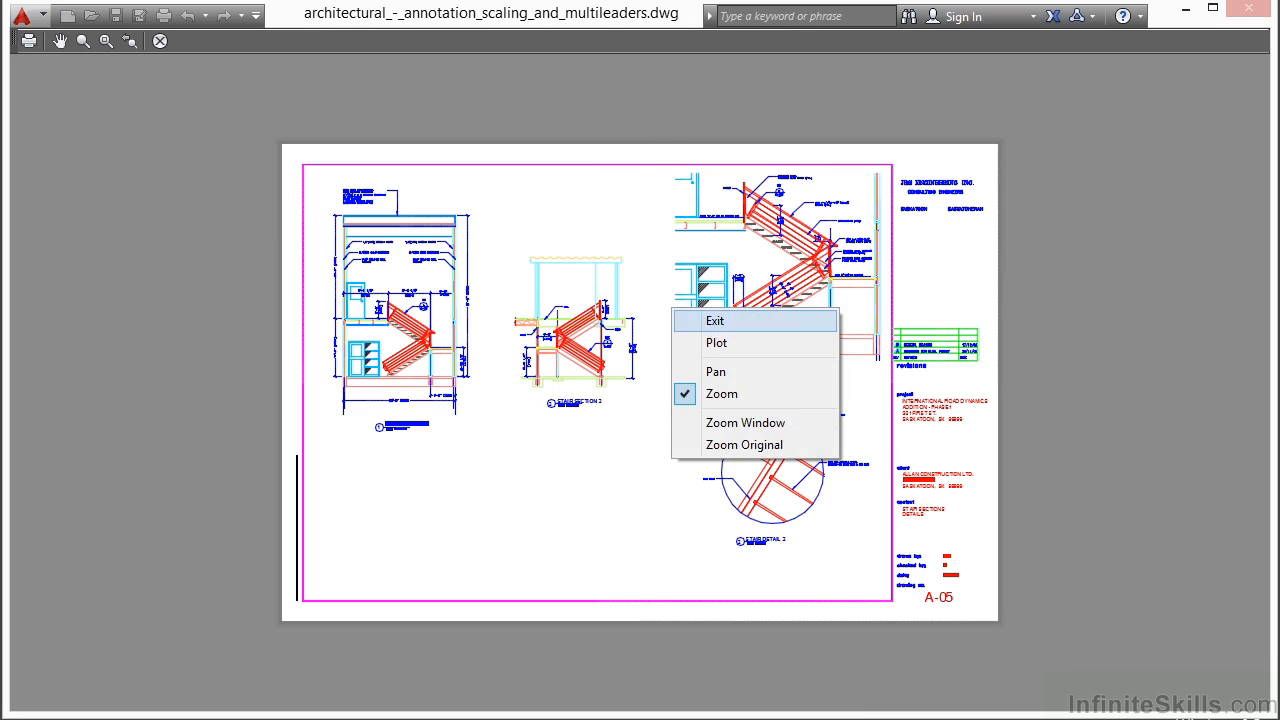
click(712, 322)
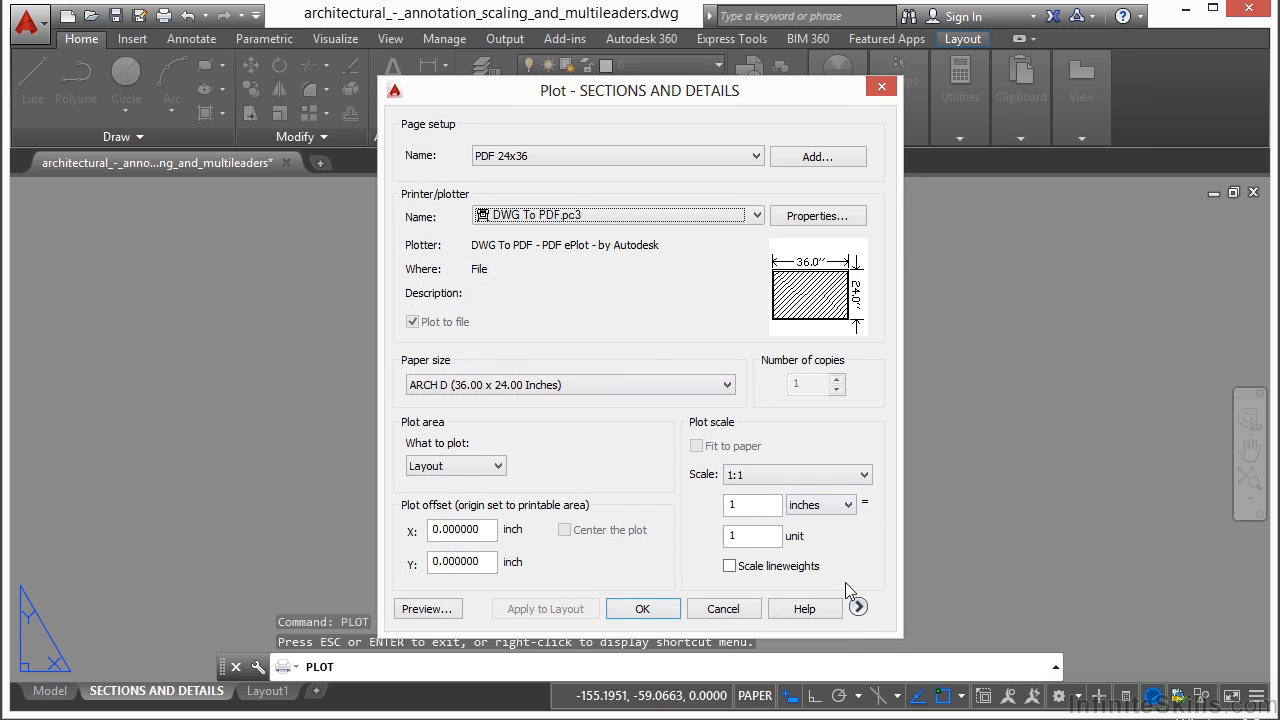
click(858, 608)
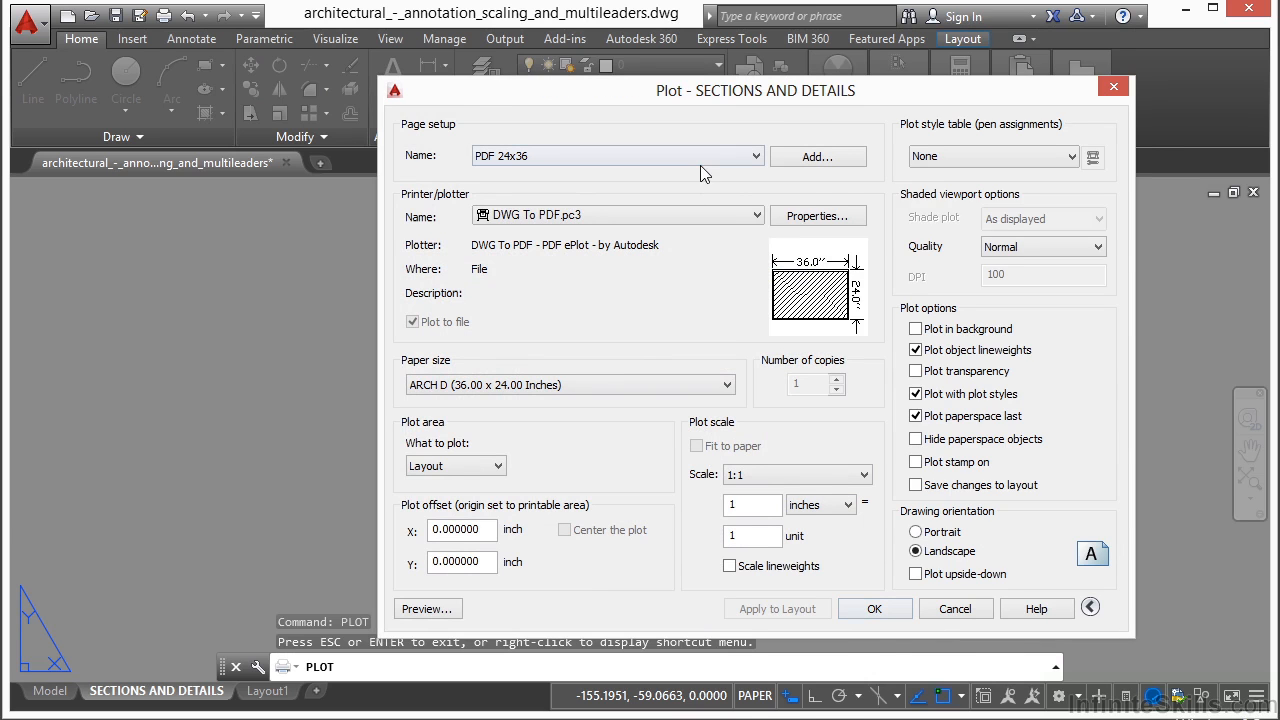